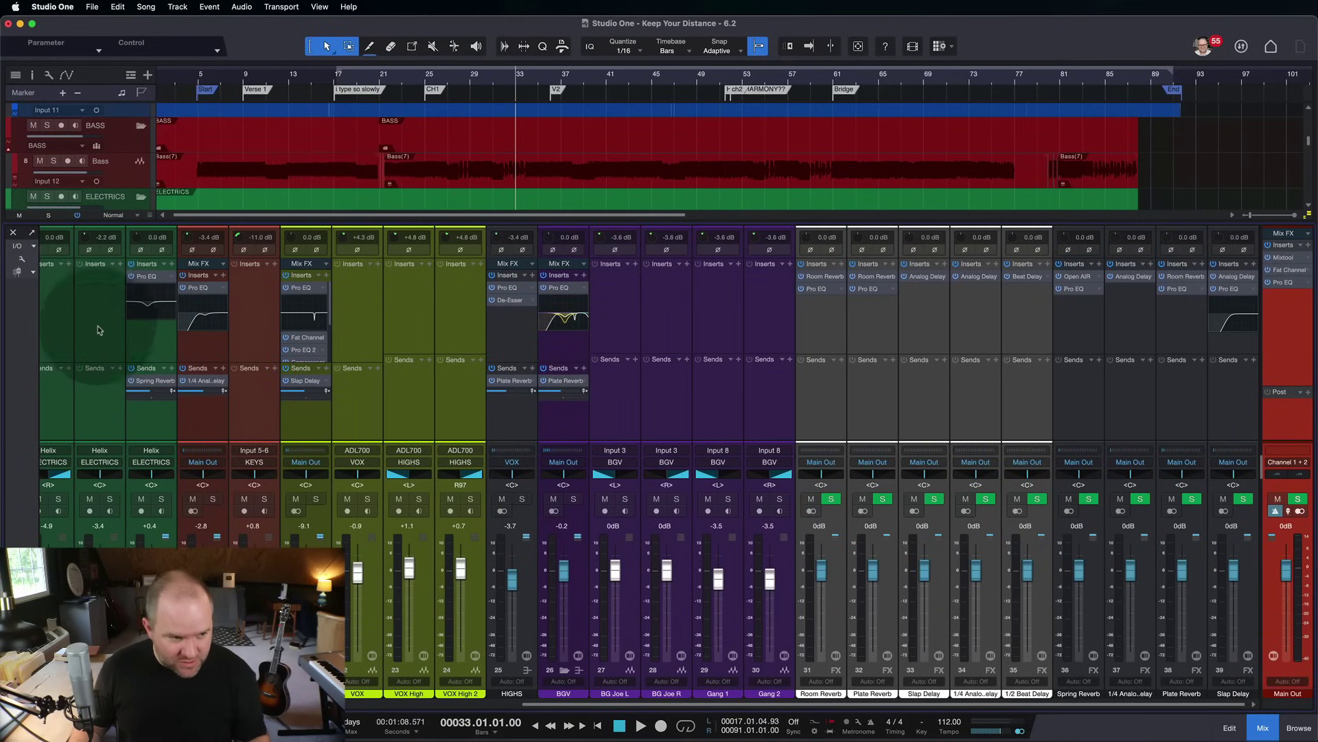
Select the ELECTRICS channel, then the red Main Out bus strip at the far right of the mixer.
left_click(97, 329)
scroll(410, 391, "left", 2)
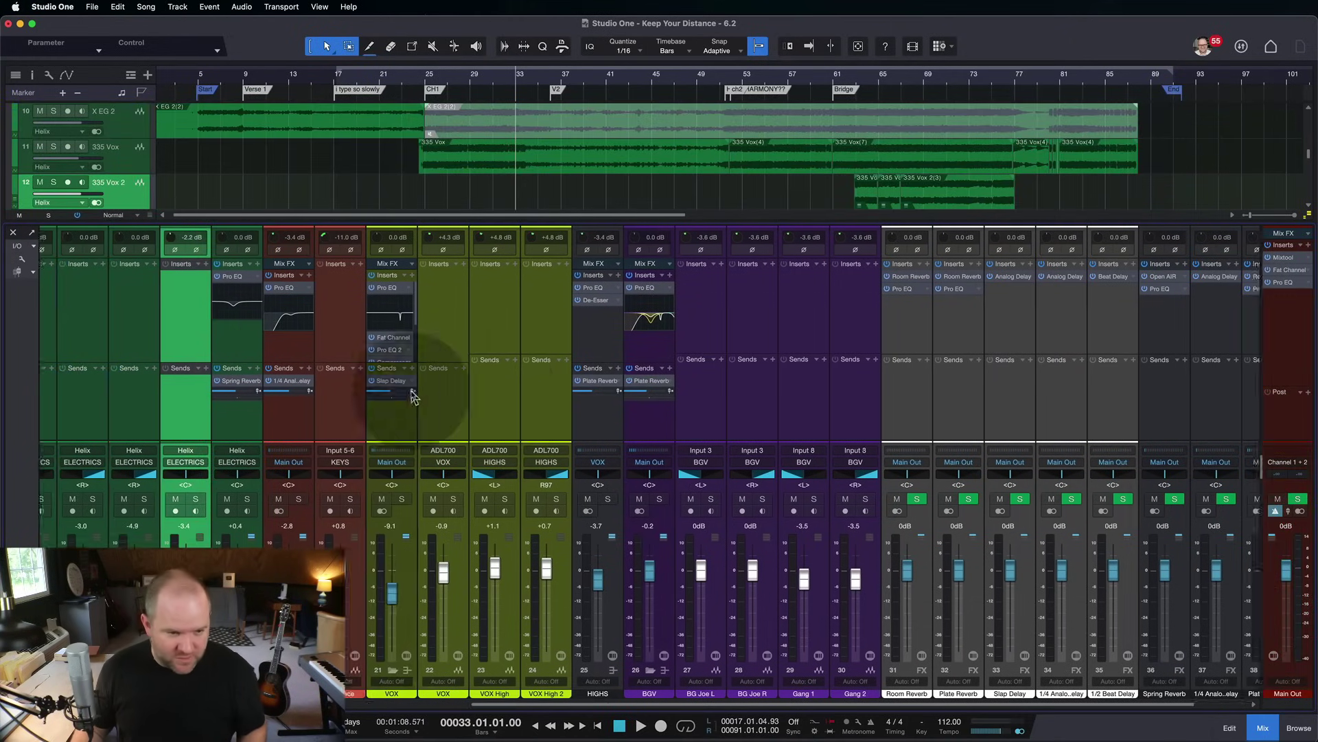
scroll(411, 396, "left", 5)
scroll(410, 396, "right", 6)
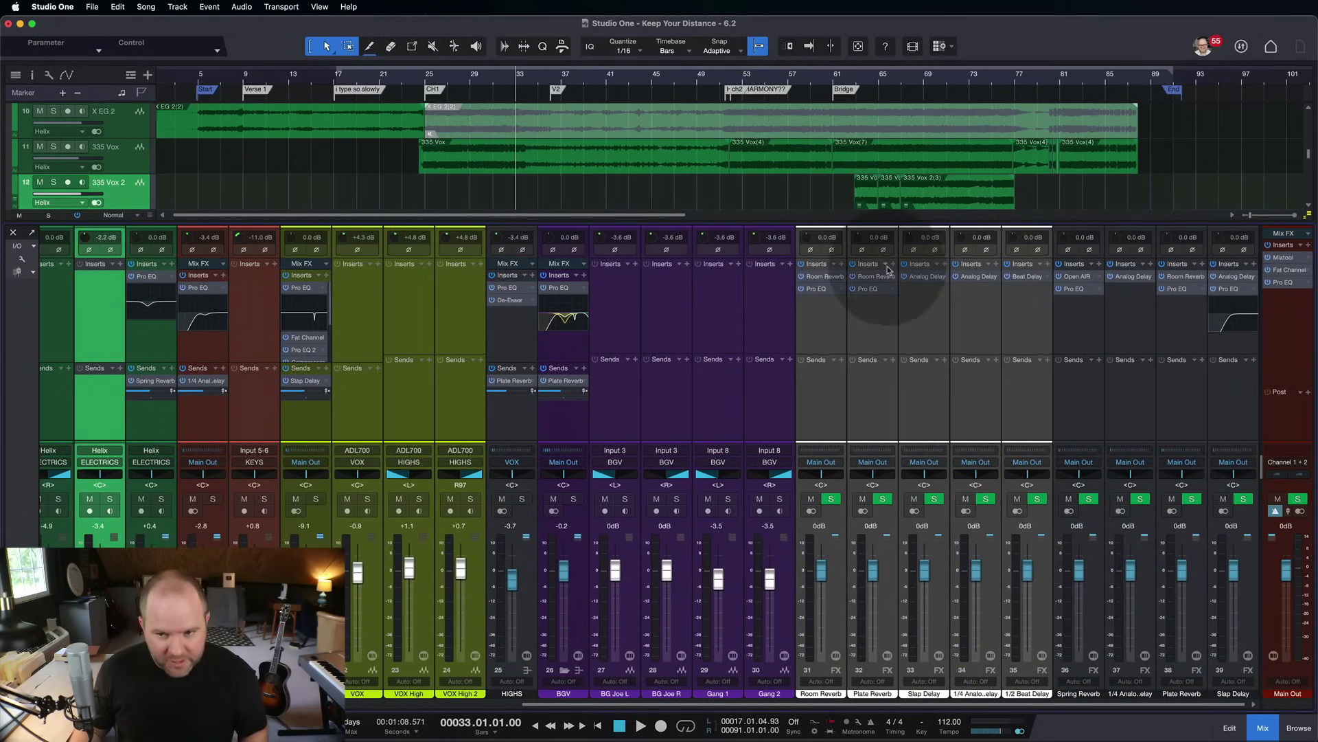
left_click(1285, 330)
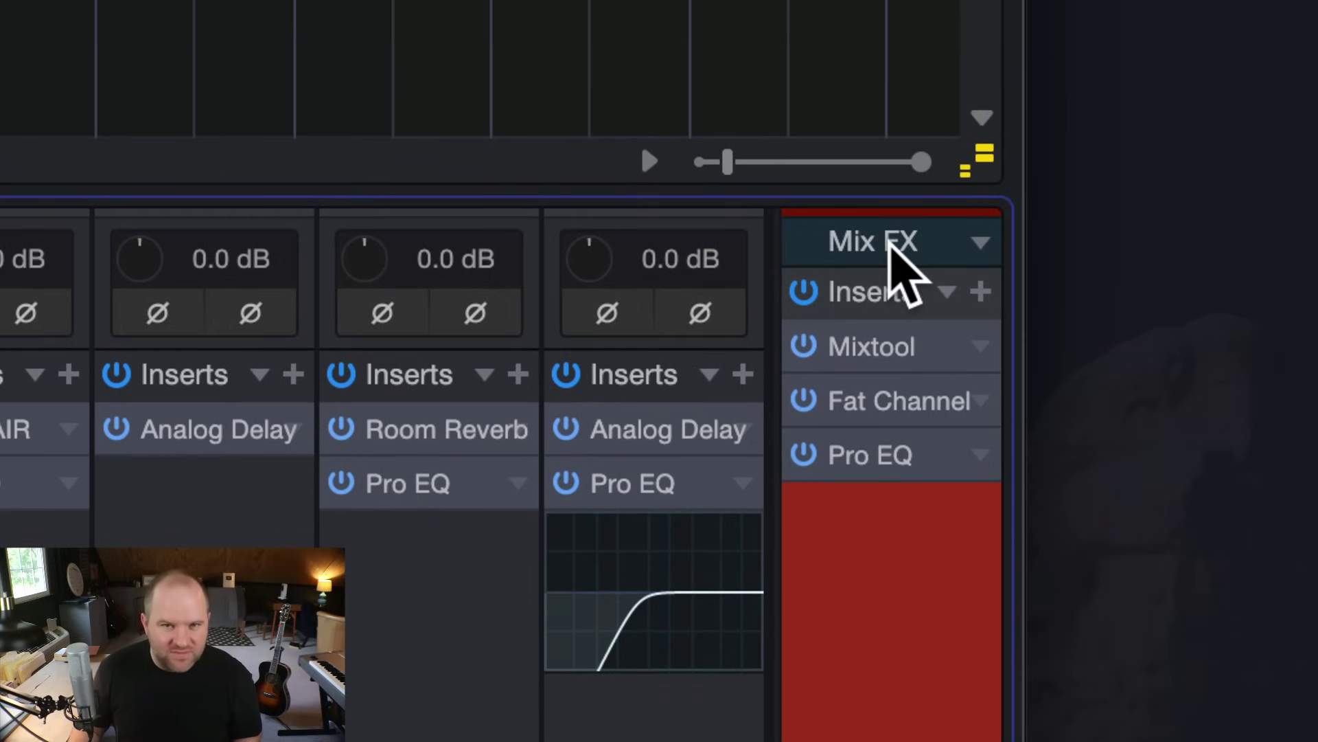
Choose Console Shaper from the Main Out Mix FX list after first leaving it on None.
left_click(944, 241)
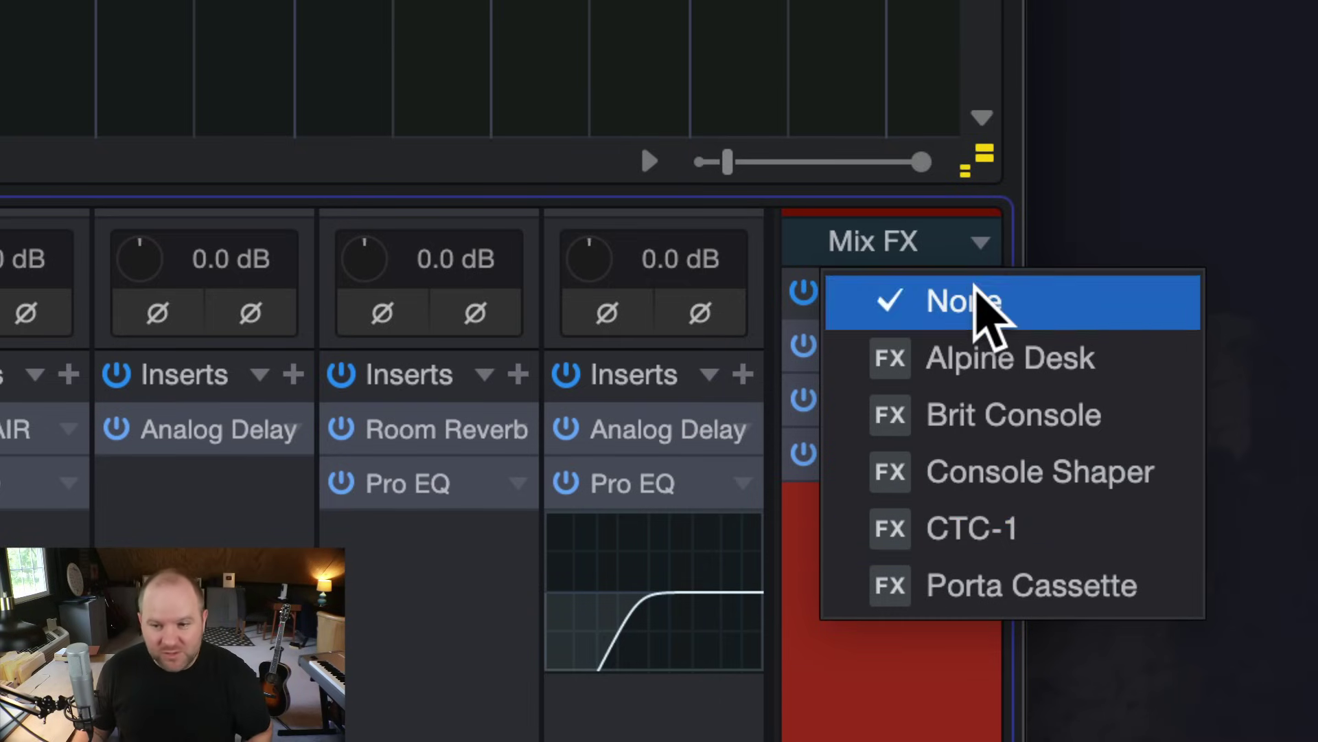
left_click(979, 301)
left_click(979, 238)
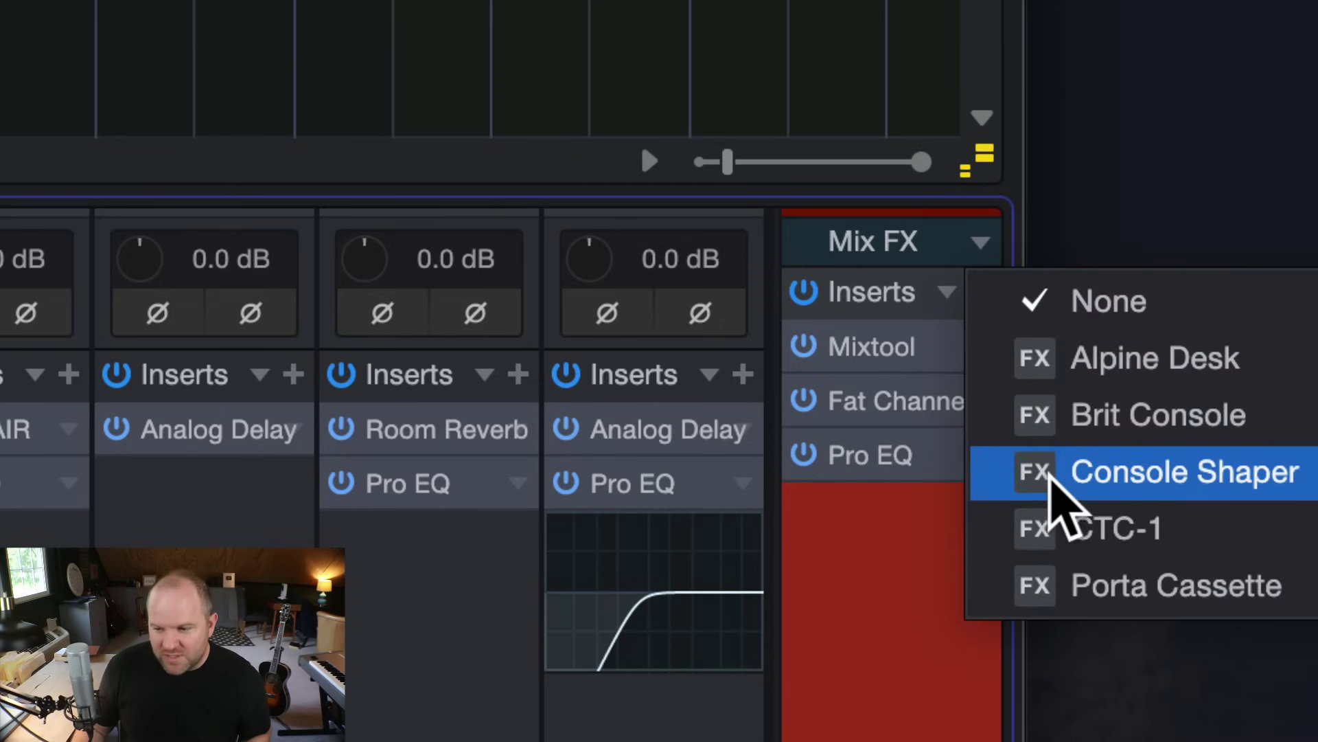
left_click(1026, 470)
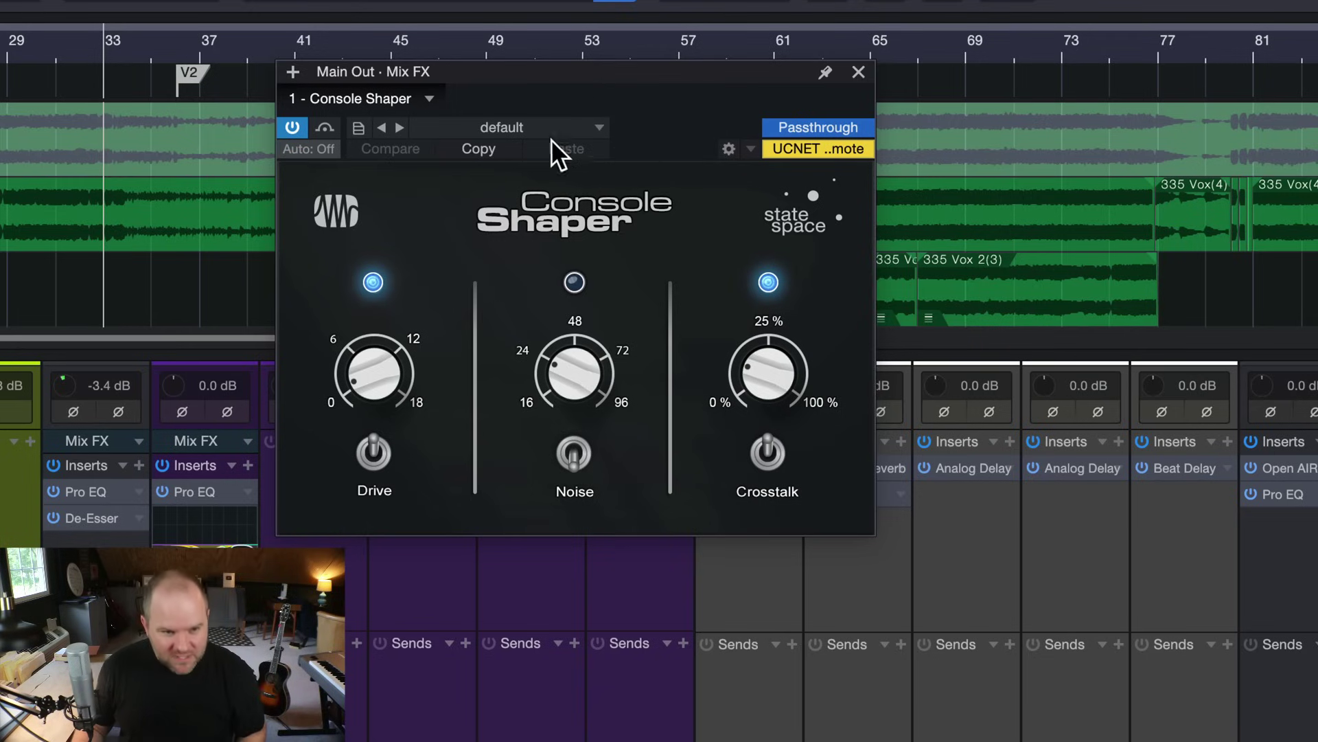
Sweep Console Shaper's Drive up, down to near 0, and back toward 6.
left_click_drag(374, 403, 446, 343)
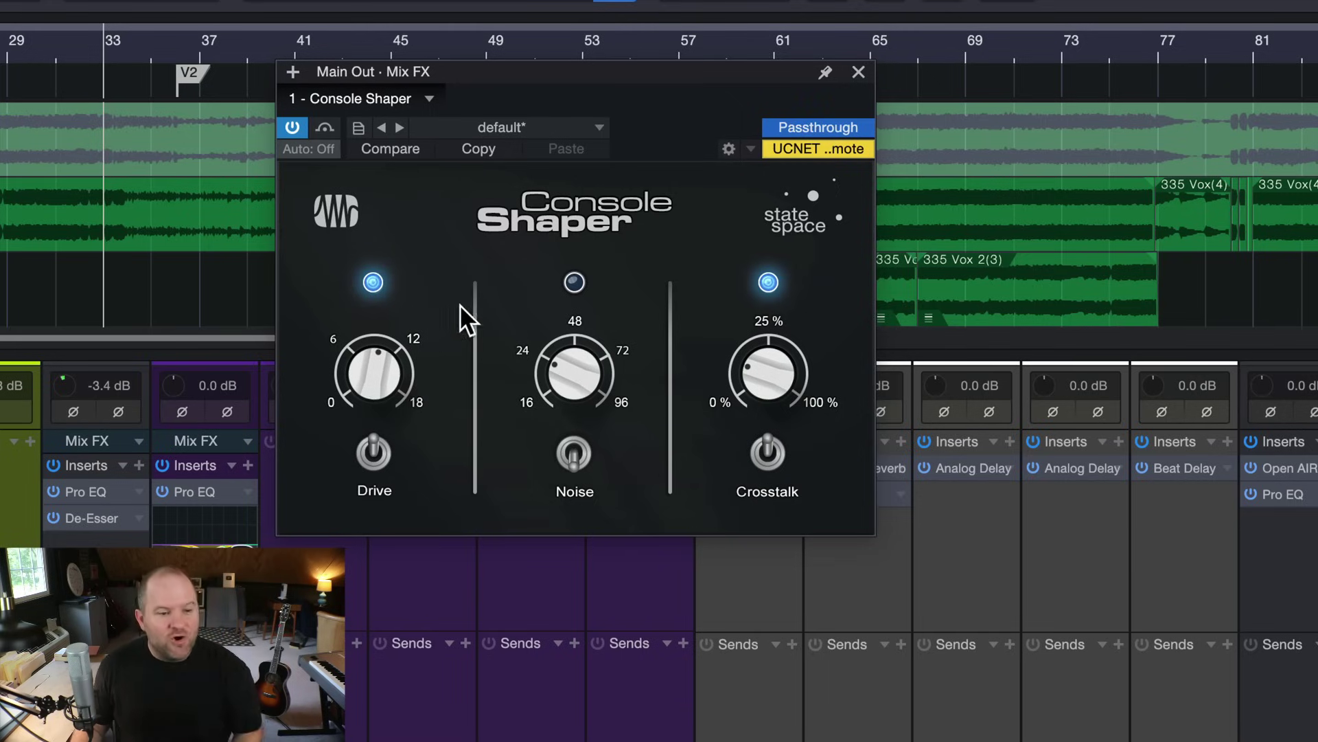
left_click_drag(371, 369, 379, 433)
mouse_move(370, 364)
left_mouse_down()
mouse_move(368, 300)
mouse_move(373, 368)
left_mouse_up()
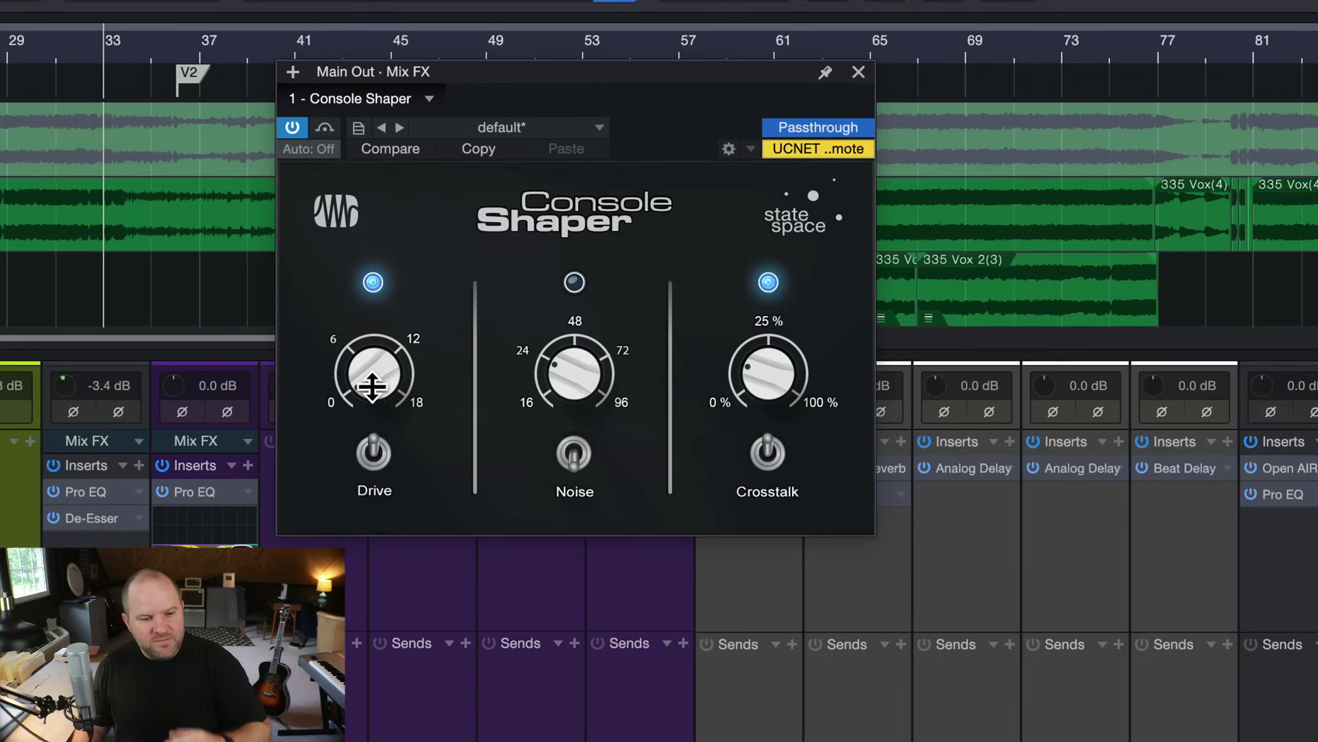
Switch Noise on, raise its level to maximum, and compare it on and off.
left_click(575, 453)
mouse_move(570, 370)
left_mouse_down()
mouse_move(579, 297)
mouse_move(557, 379)
left_mouse_up()
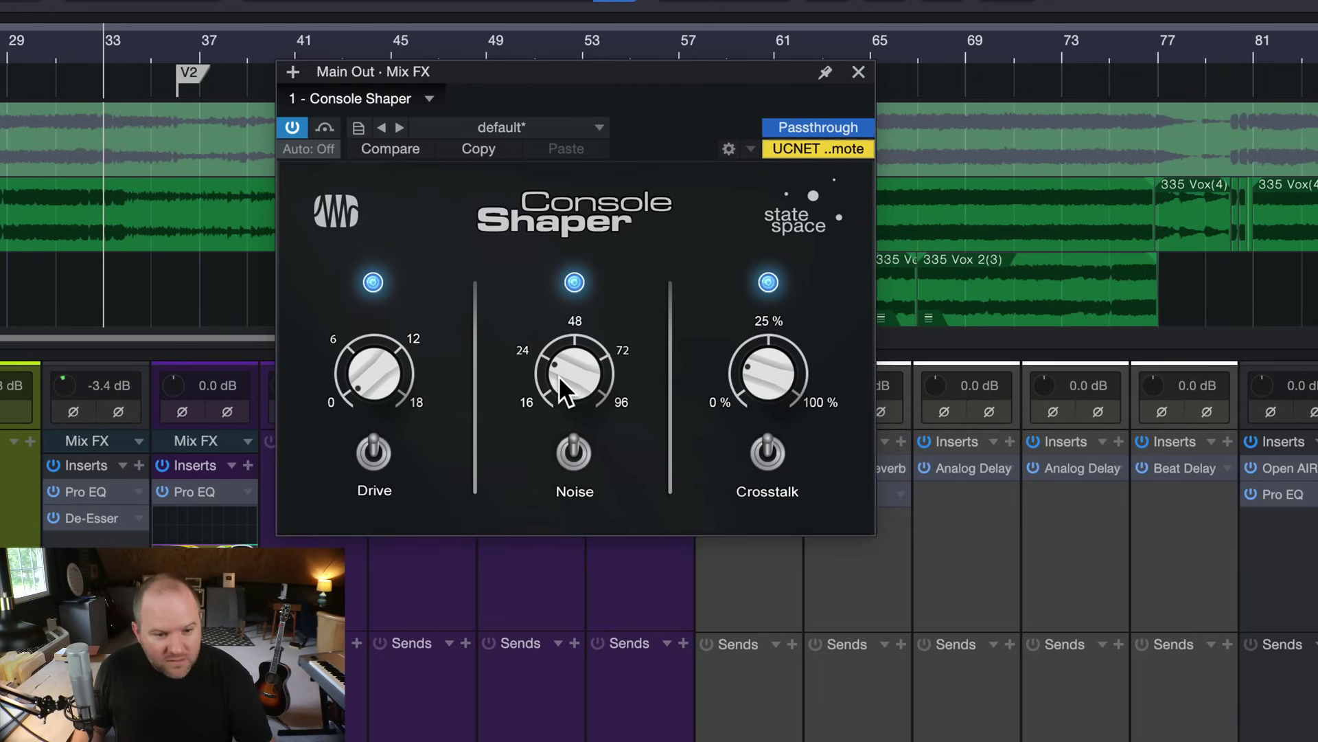
left_click_drag(558, 375, 641, 23)
left_click(578, 441)
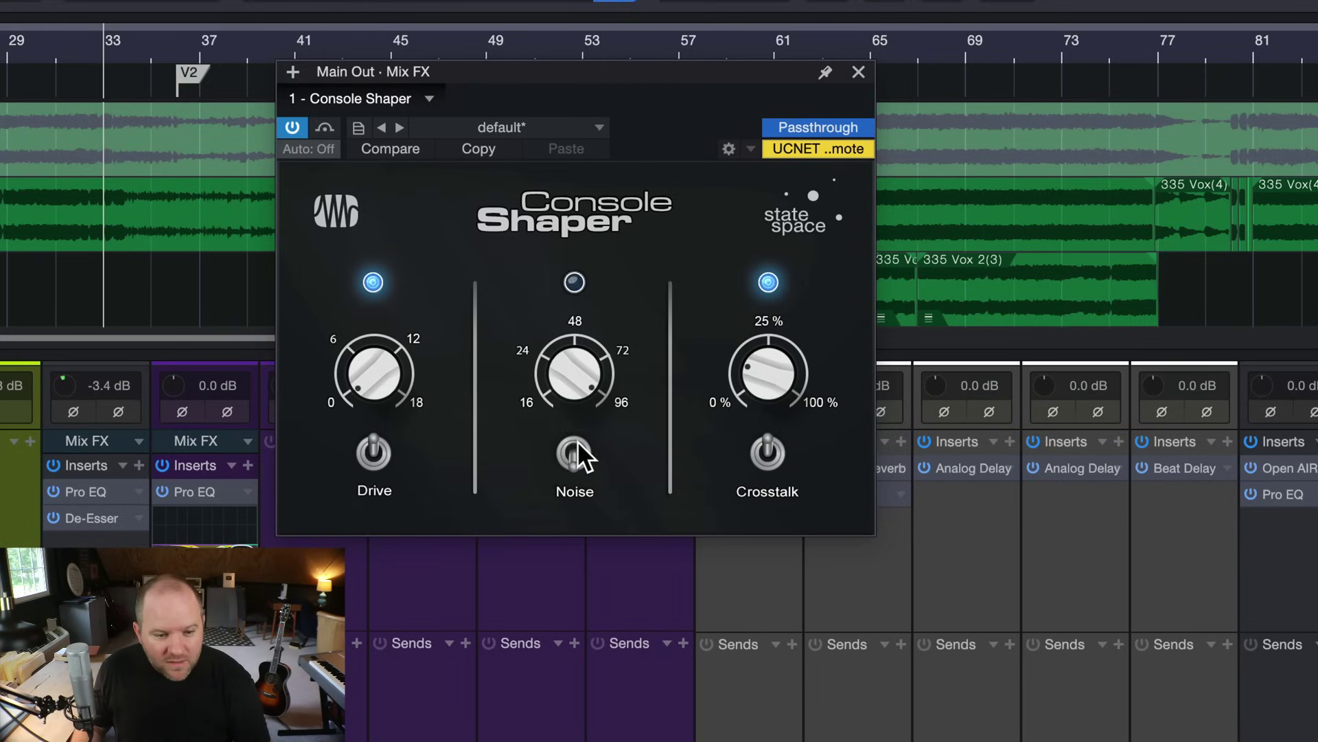
left_click(578, 441)
left_click(578, 441)
left_click(578, 441)
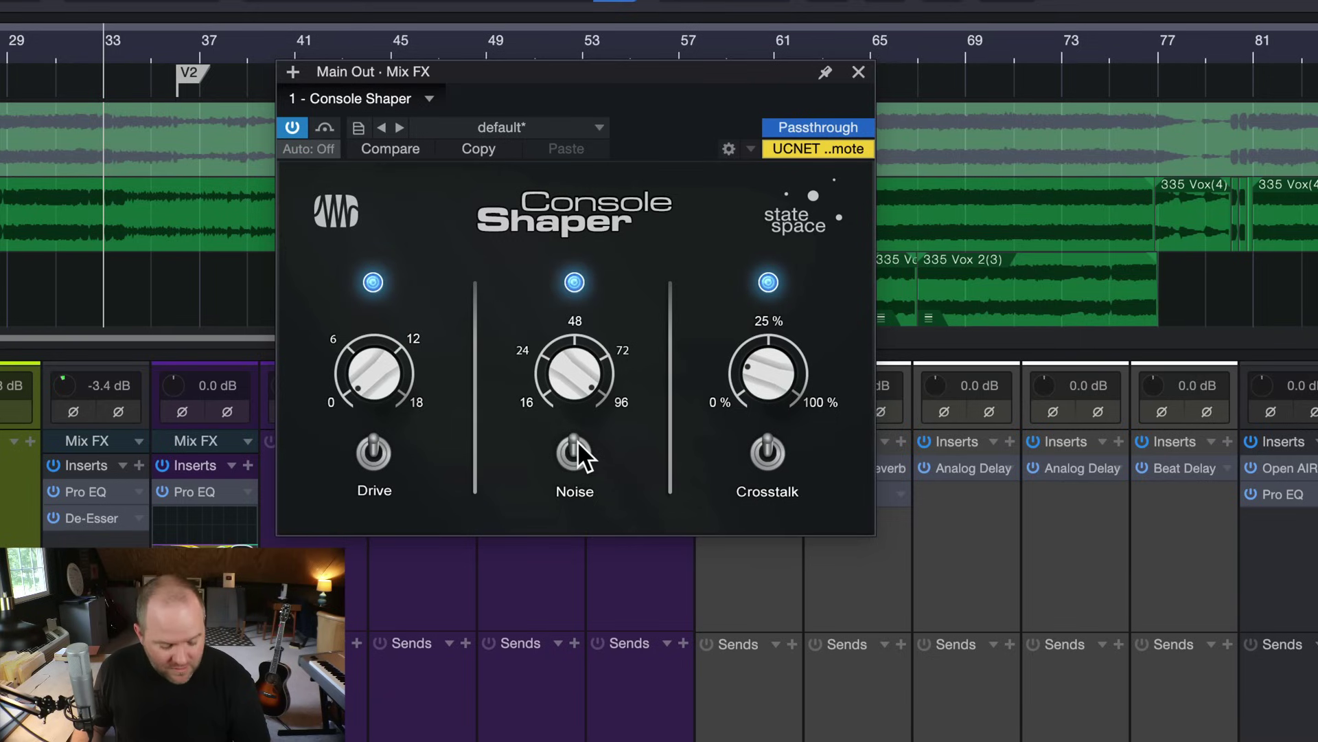
Lower the Noise level, compare again, then switch both Noise and Crosstalk off.
left_click(576, 451)
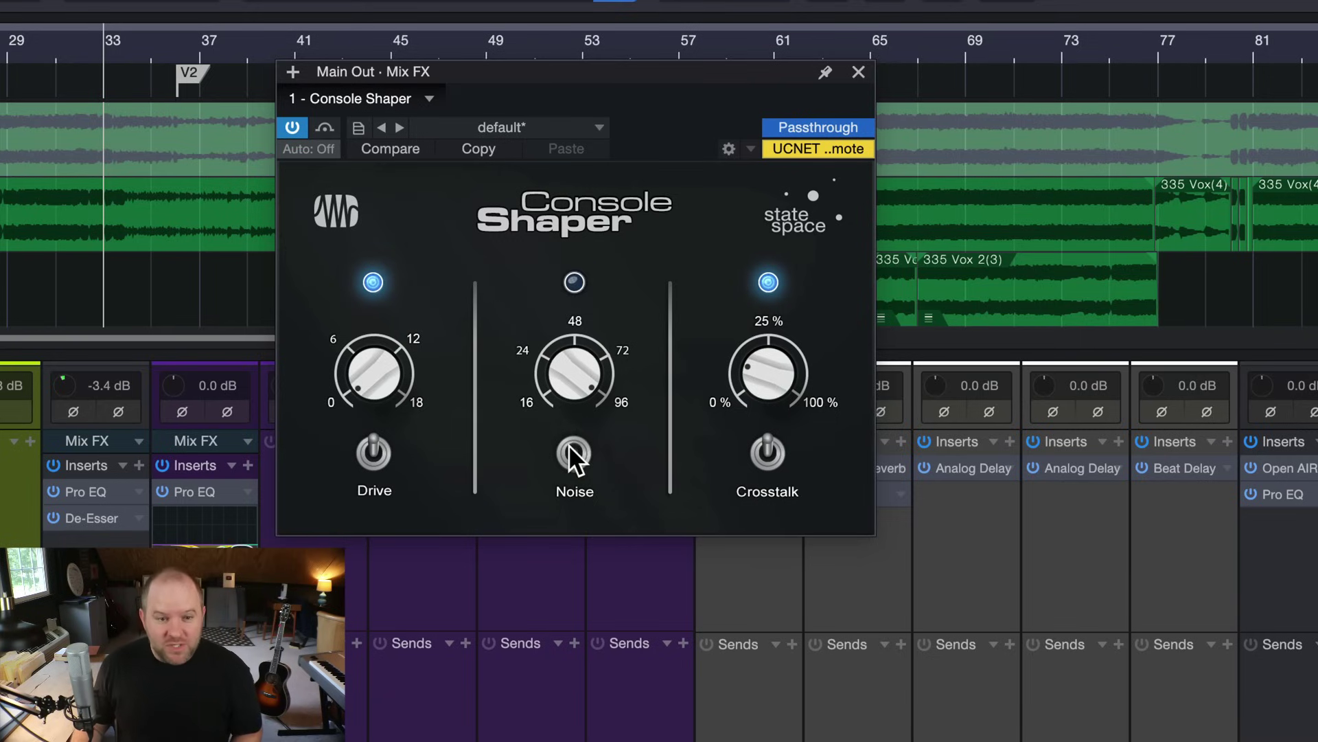
left_click_drag(579, 363, 556, 567)
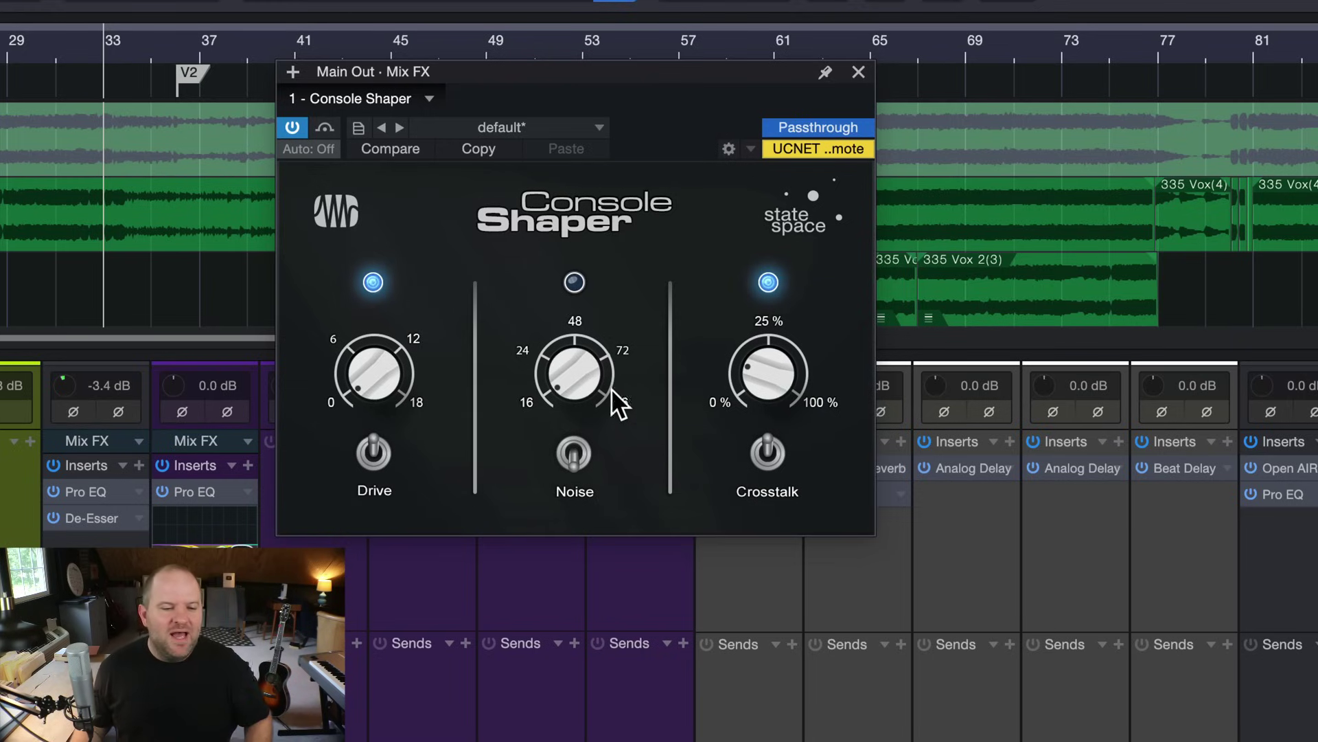
left_click(581, 451)
left_click(581, 449)
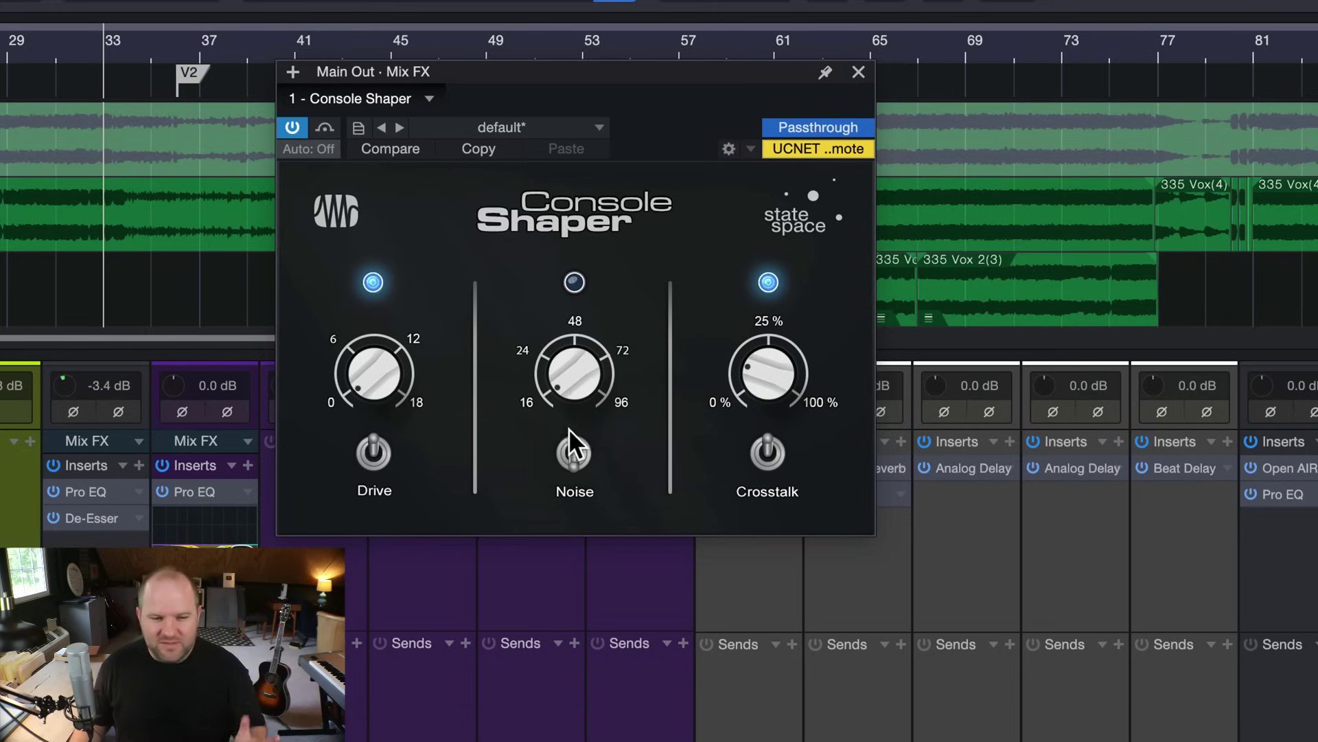
left_click(572, 439)
left_click(575, 441)
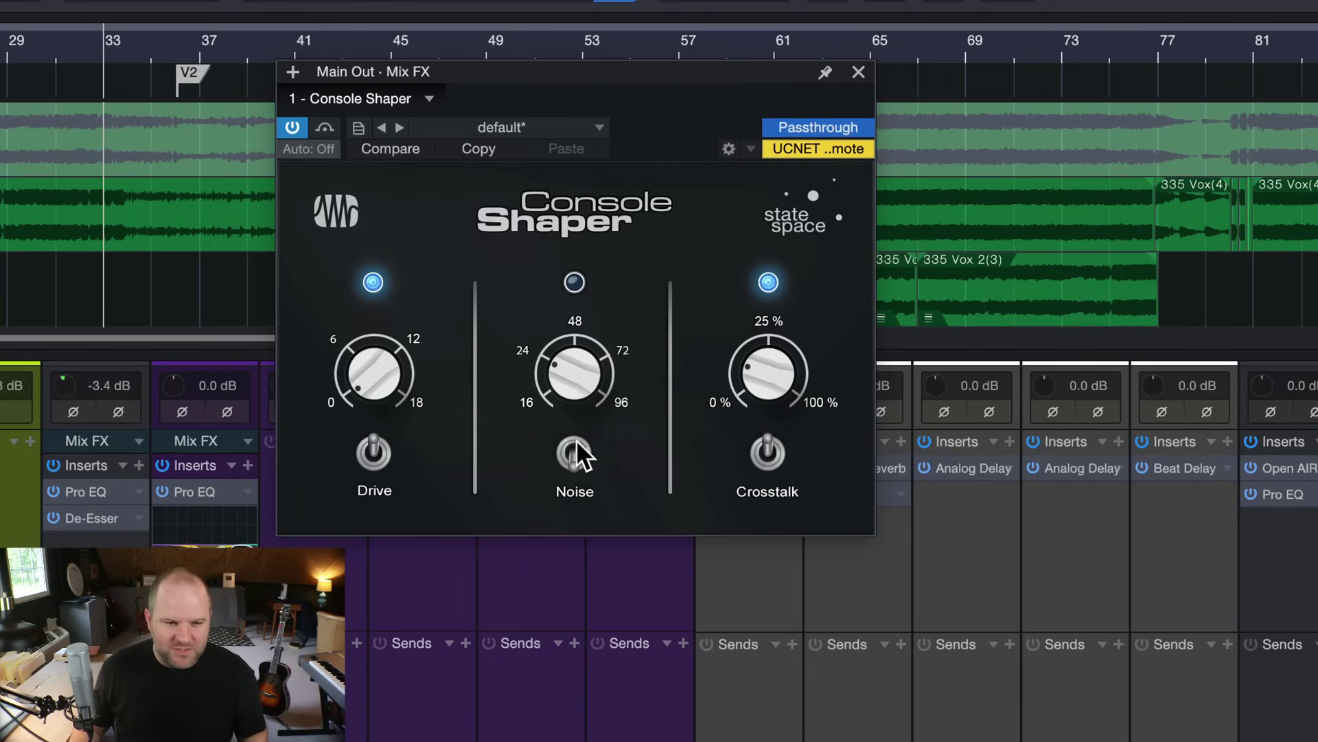
left_click(768, 445)
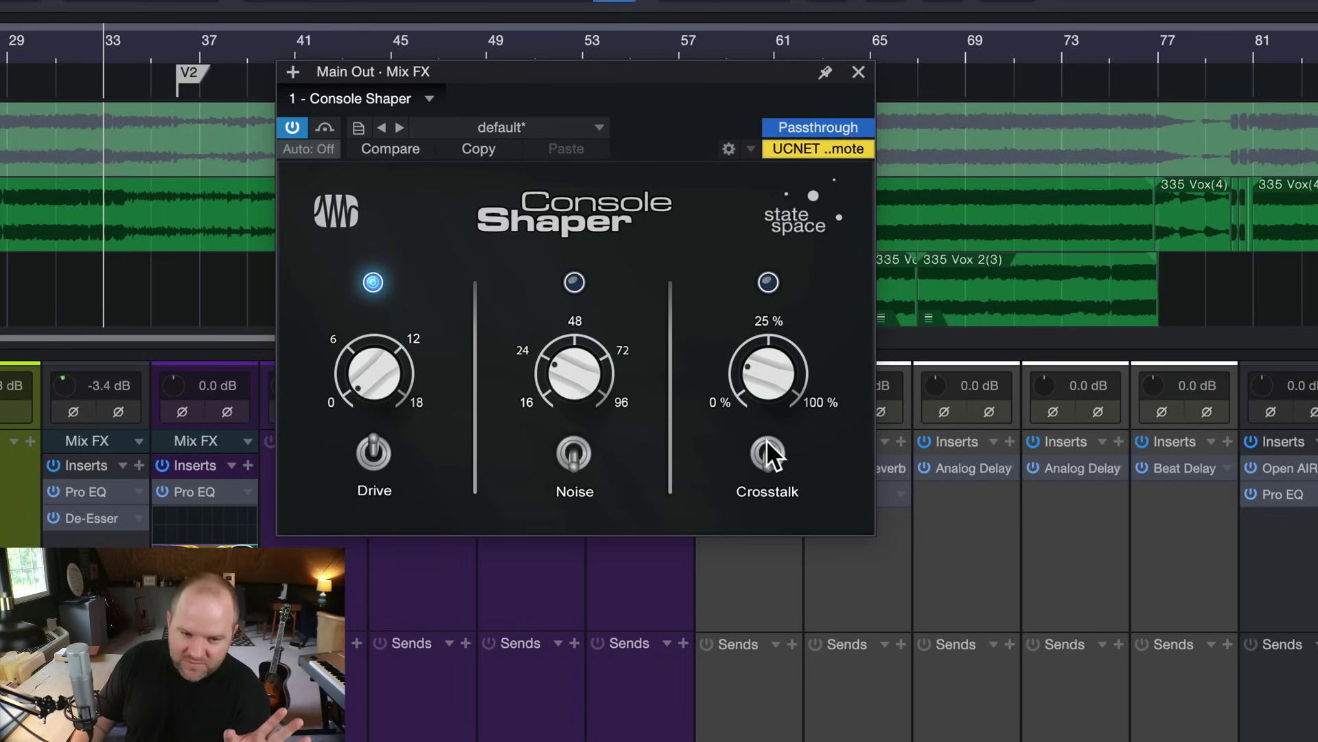
Compare Crosstalk on versus off, leave it off, then switch the Drive section off.
left_click(767, 440)
left_click(766, 439)
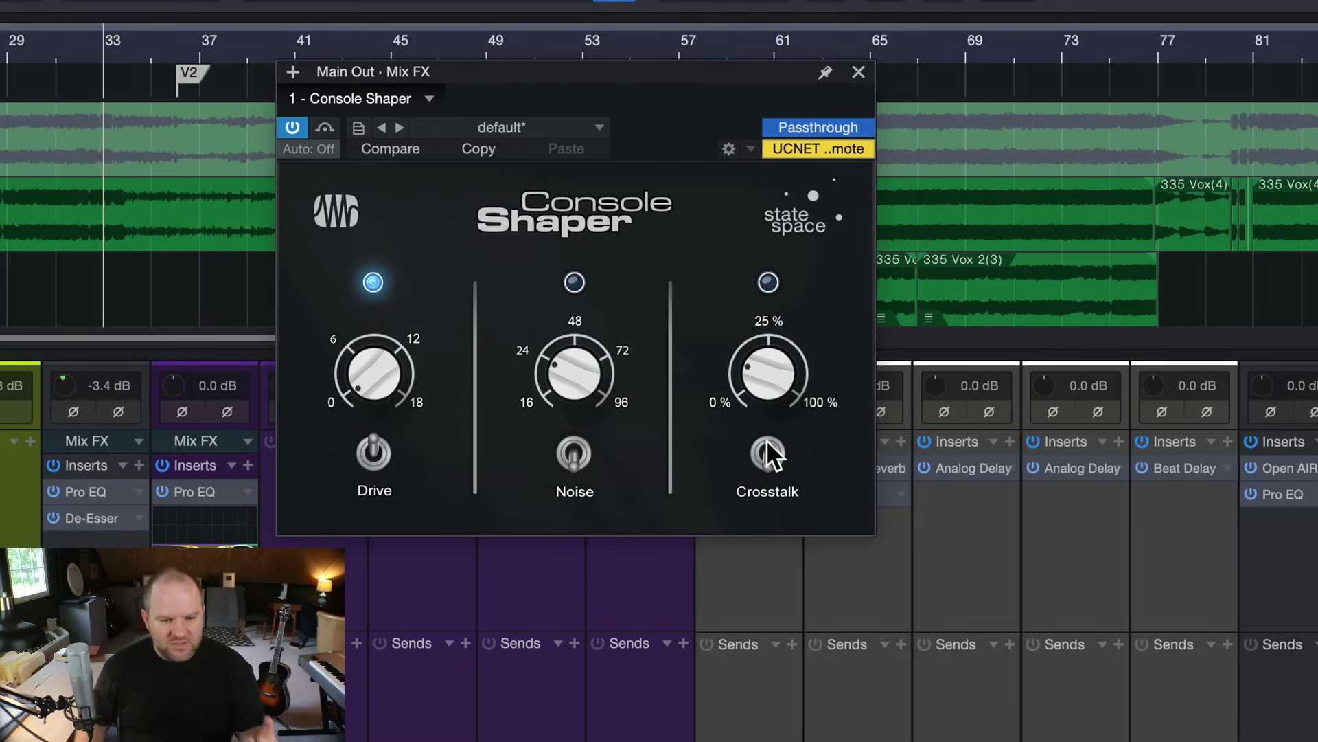
mouse_move(784, 389)
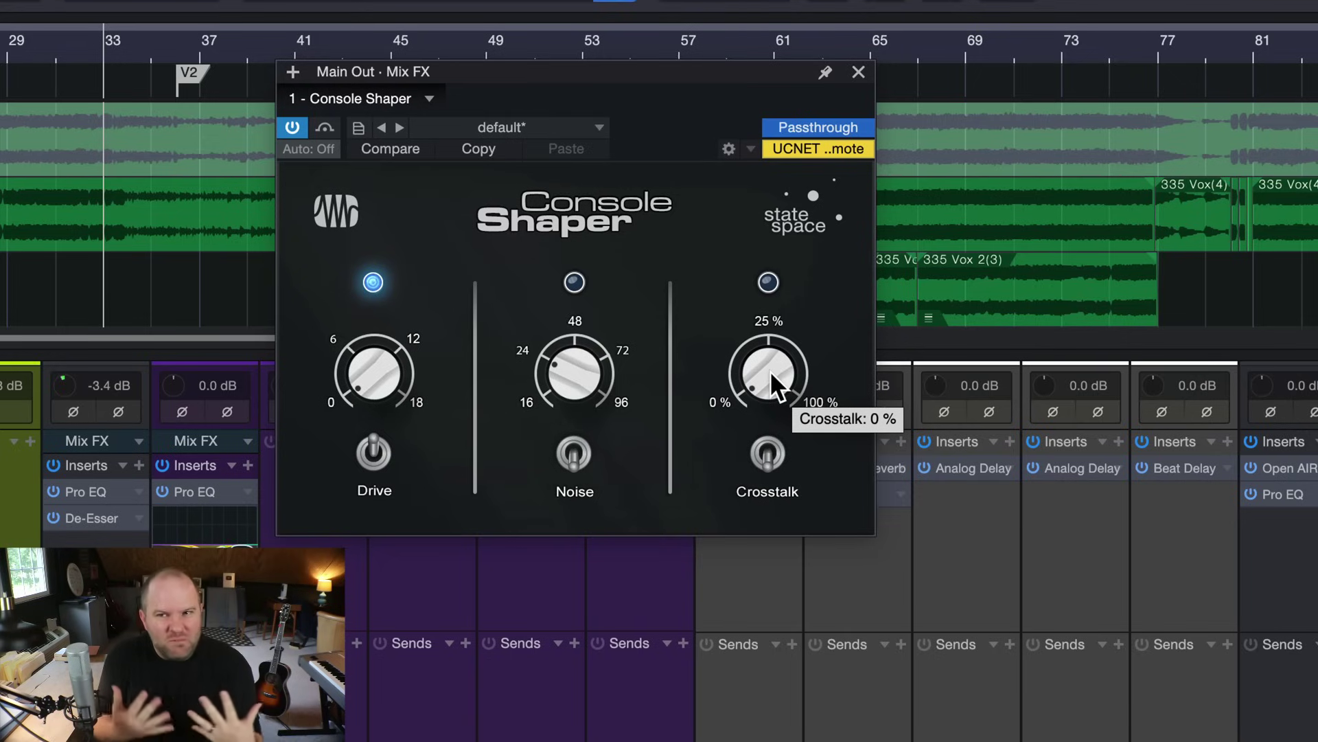
left_click(769, 452)
left_click(769, 452)
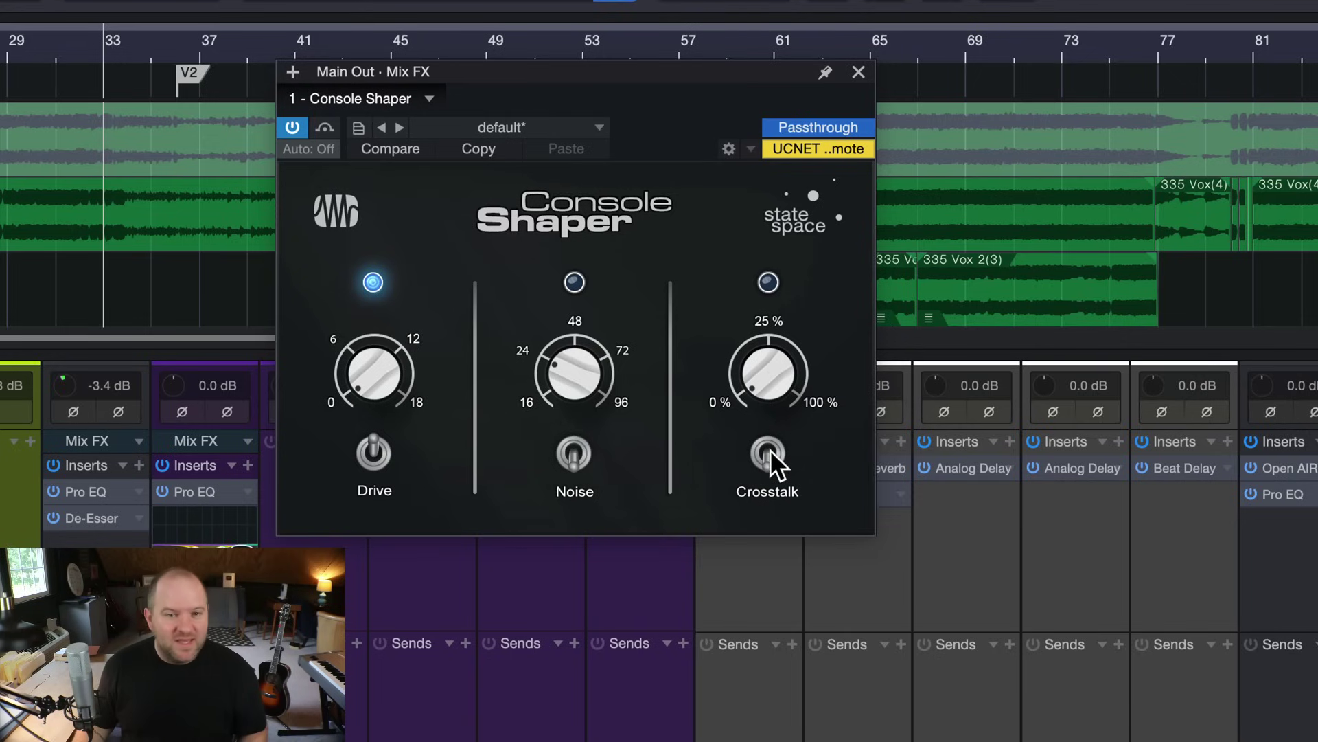
left_click(363, 456)
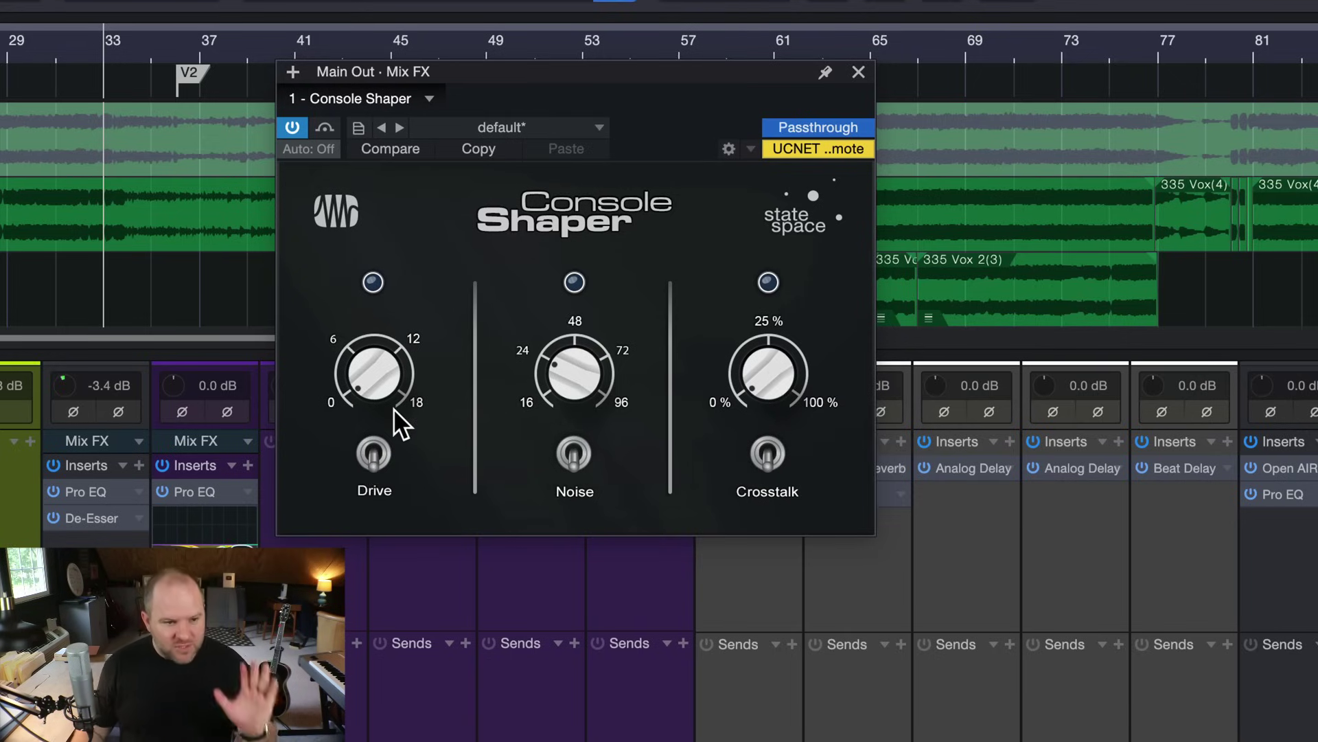
Turn Drive back on, raise it to about 15, and compare it on and off.
left_click(365, 434)
left_click(365, 434)
left_click(365, 434)
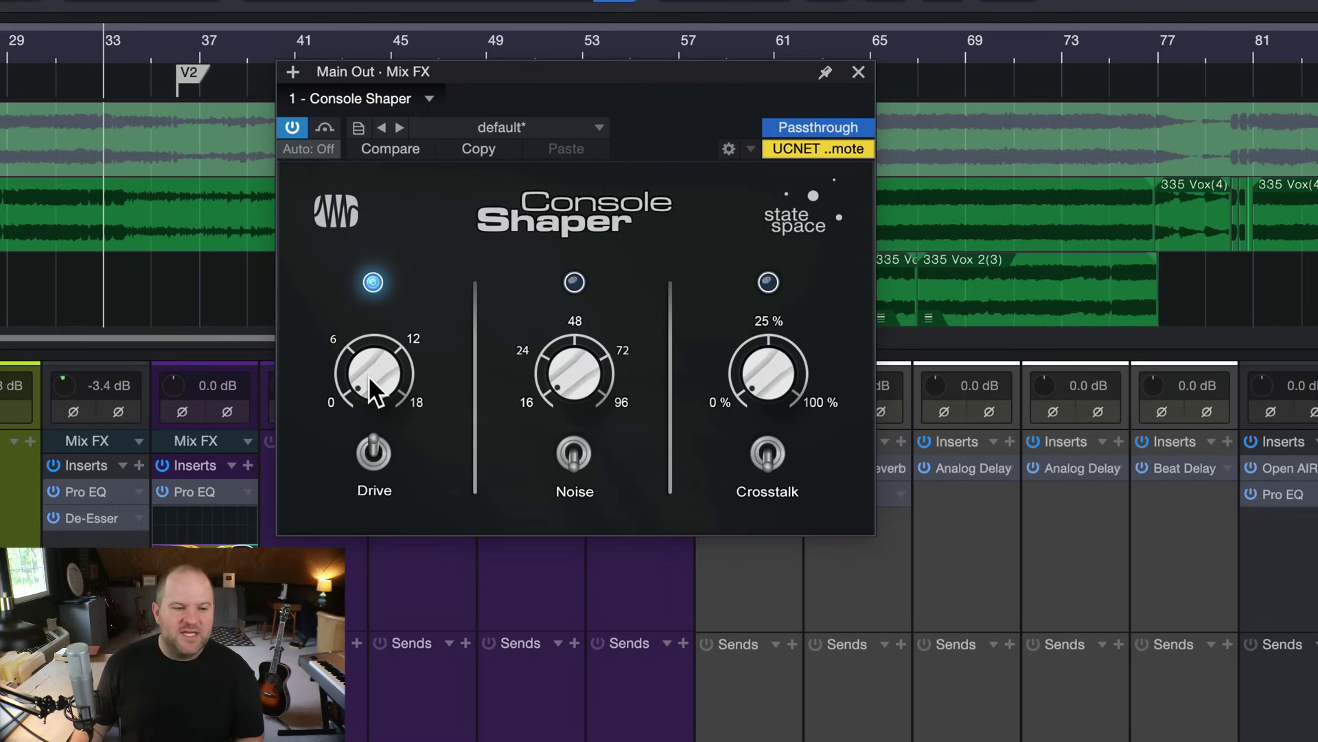
left_click_drag(377, 368, 368, 405)
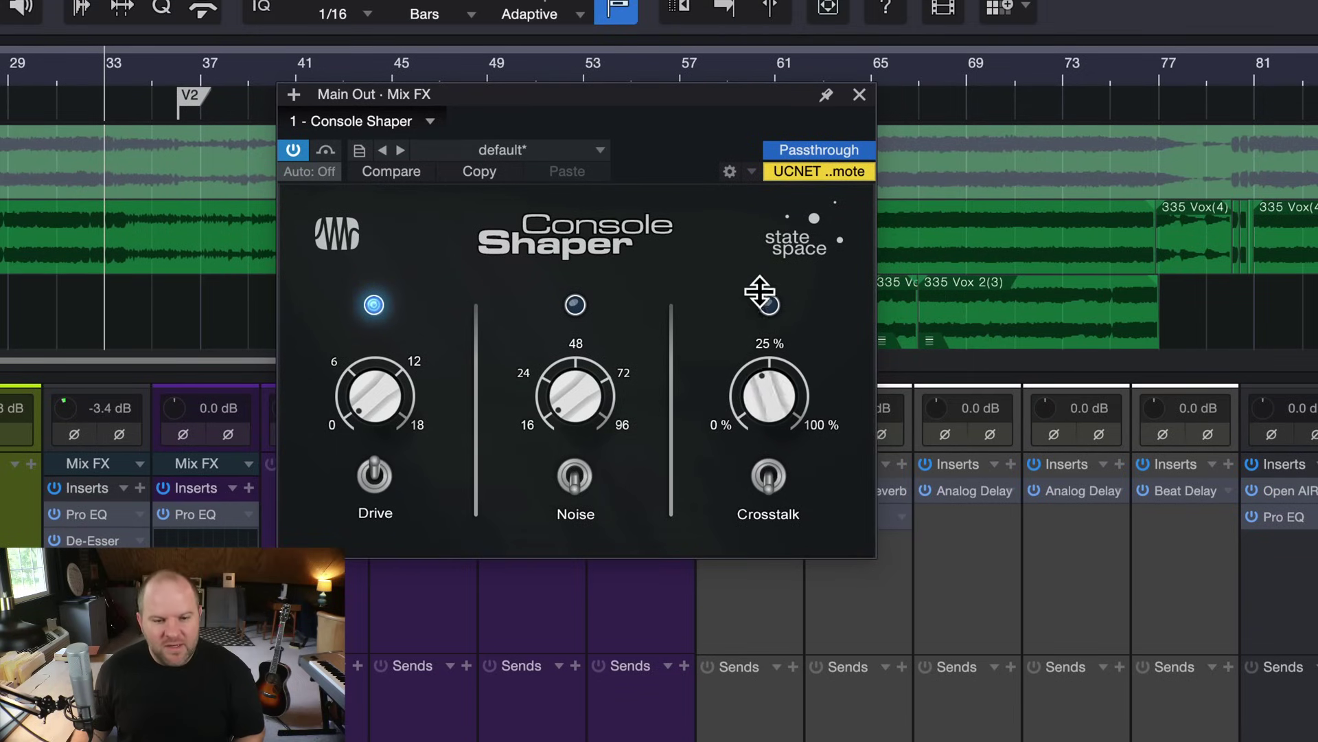
left_click(376, 475)
left_click(377, 476)
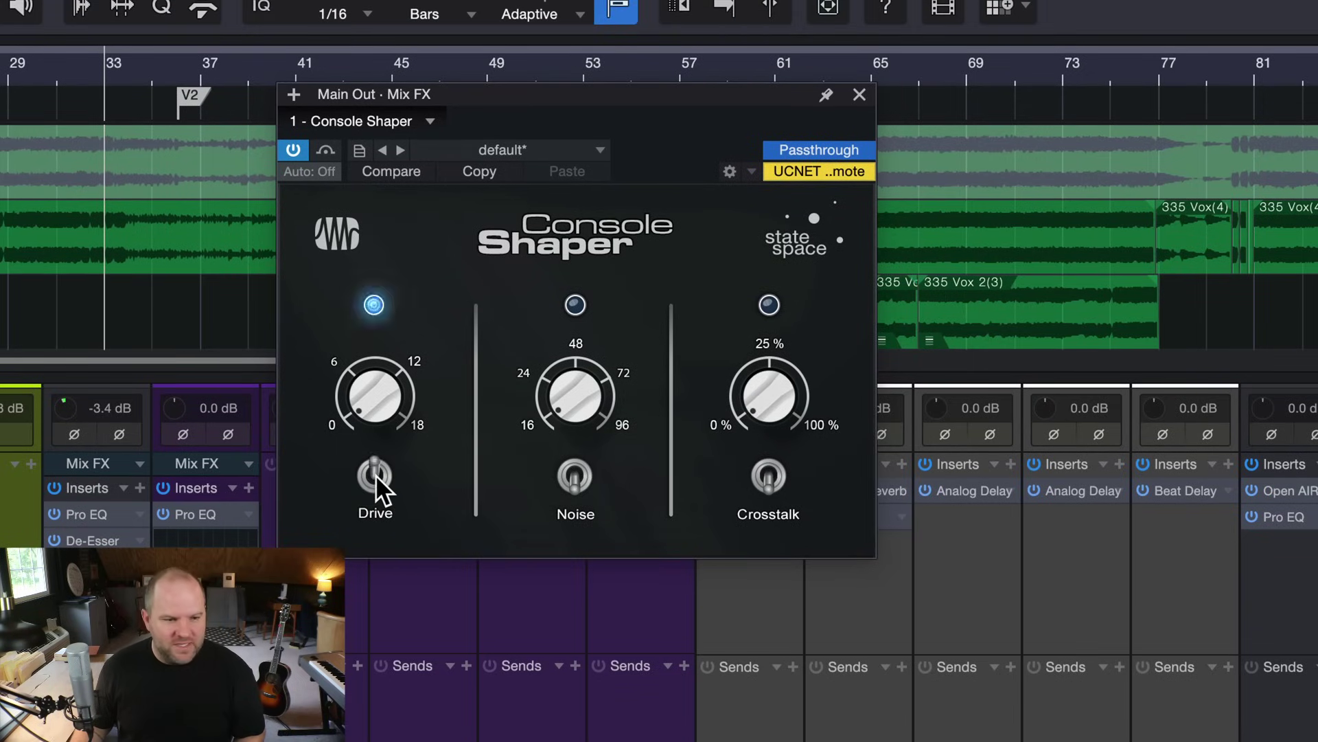
left_click(376, 475)
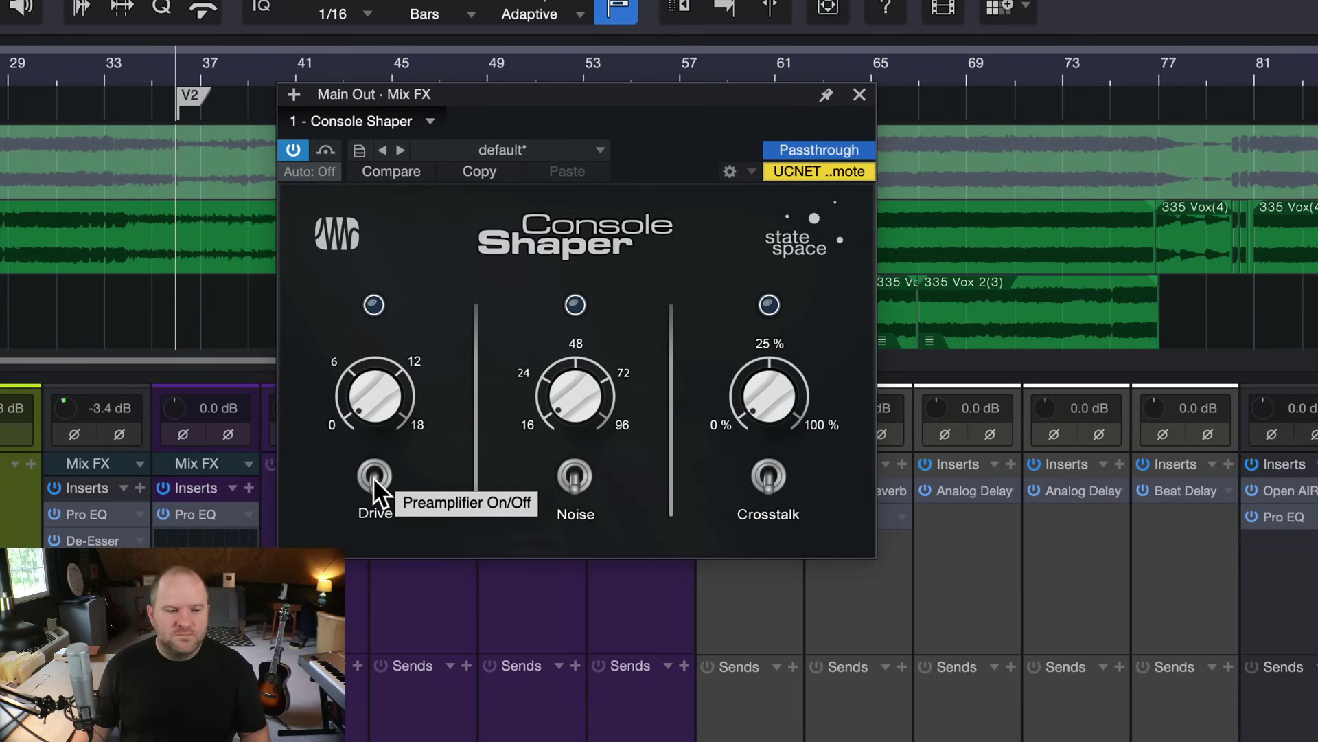
Re-enable Drive, settle it at 5.22 dB, and compare it on and off once more.
left_click(372, 476)
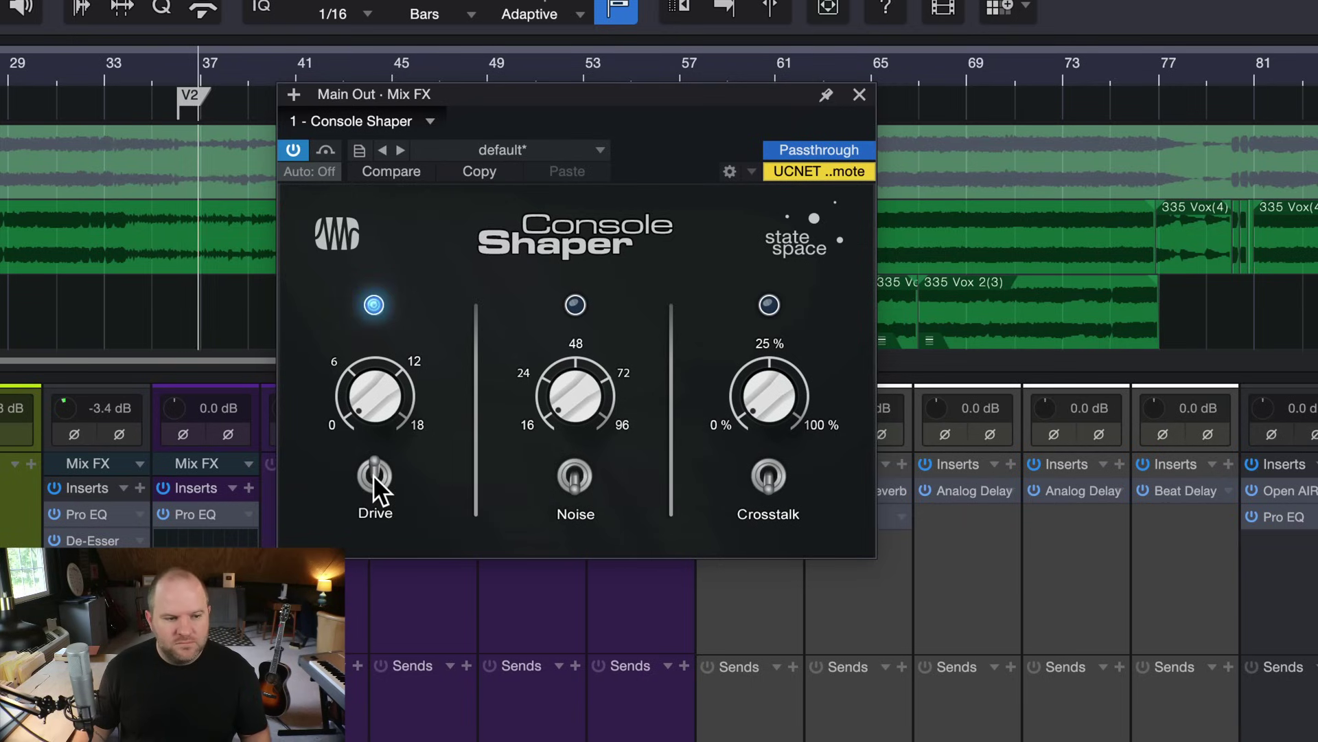
left_click_drag(375, 397, 377, 289)
left_click_drag(377, 386, 371, 414)
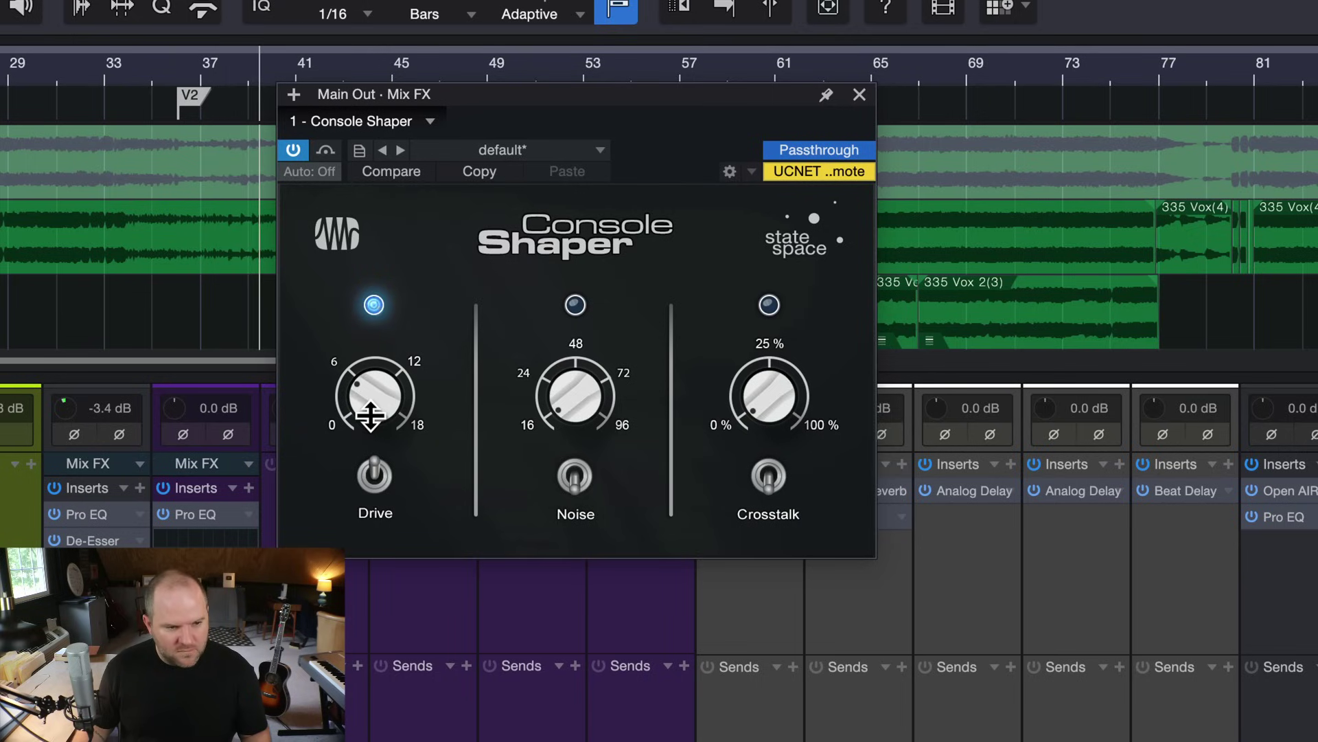
left_click(377, 477)
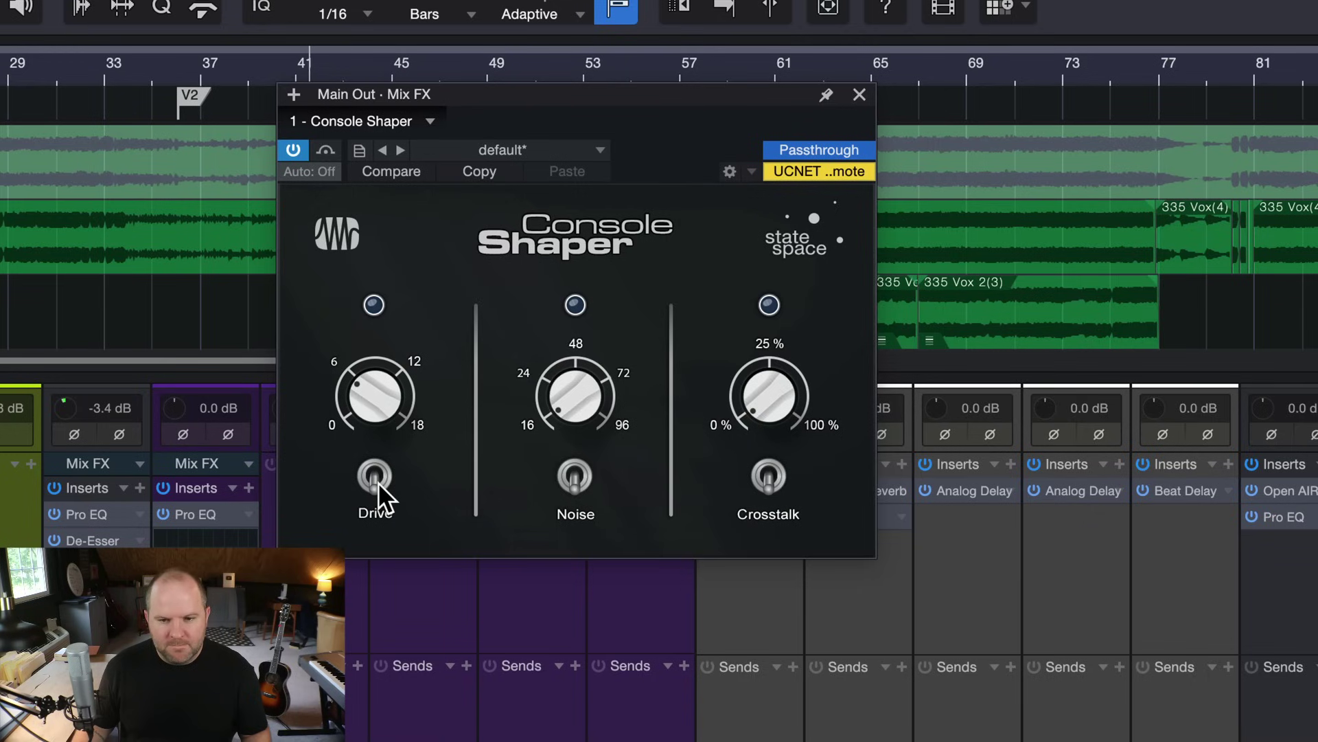
left_click(377, 477)
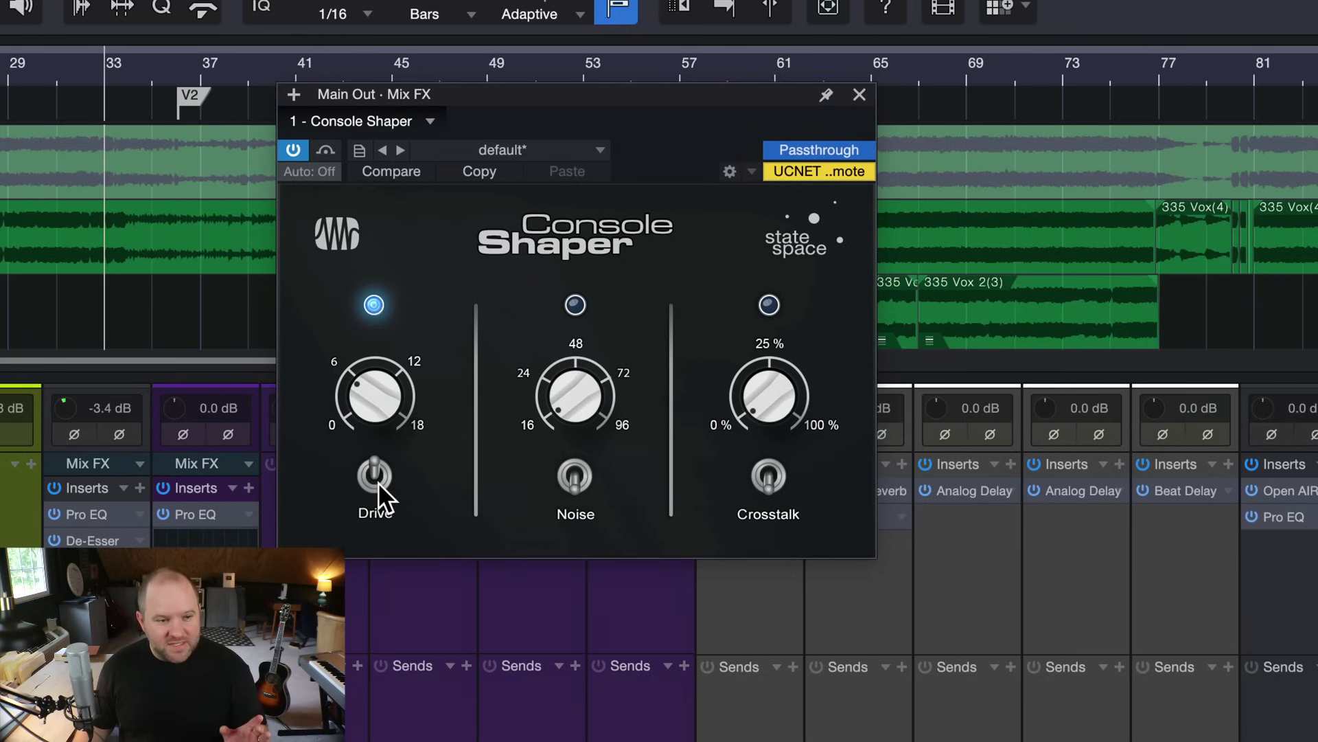
mouse_move(375, 405)
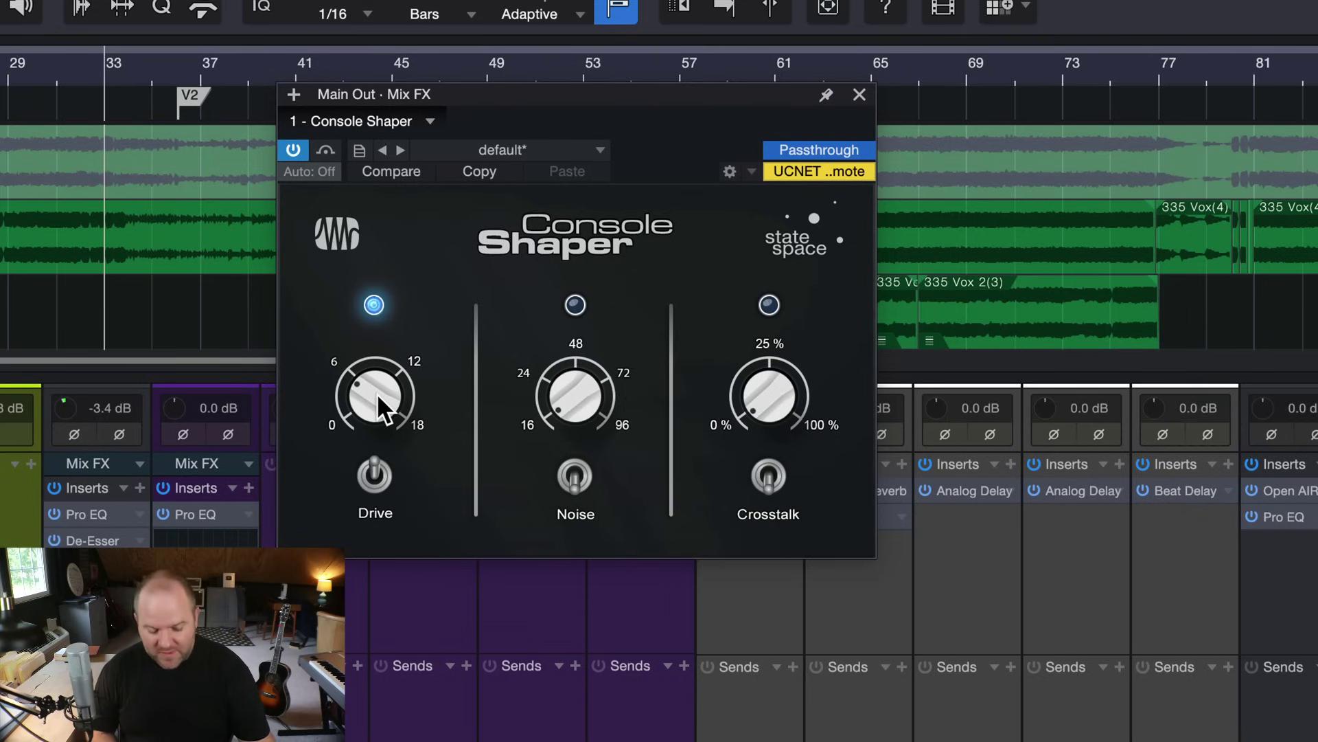
Push Drive toward maximum, back down to about 12, then settle it at 5.94 dB.
left_click_drag(377, 393, 376, 339)
left_click_drag(376, 392, 397, 245)
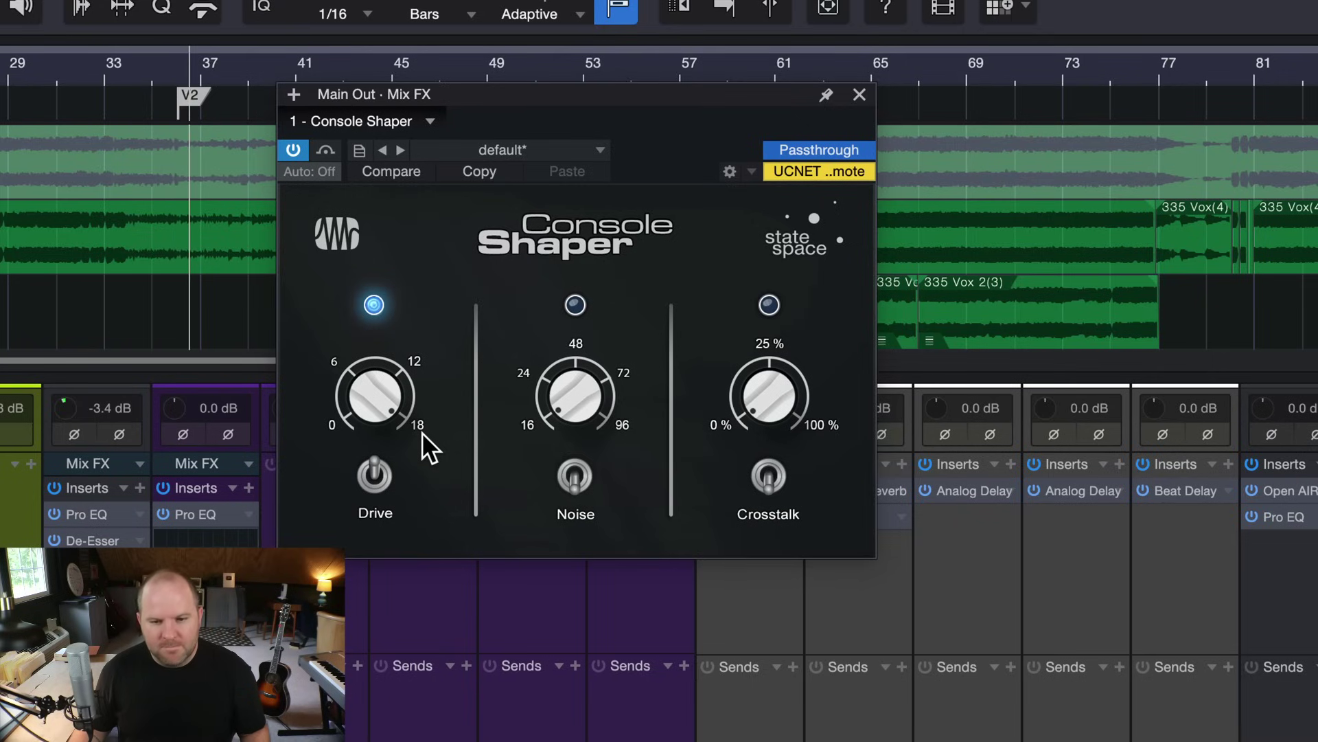
left_click_drag(394, 406, 364, 550)
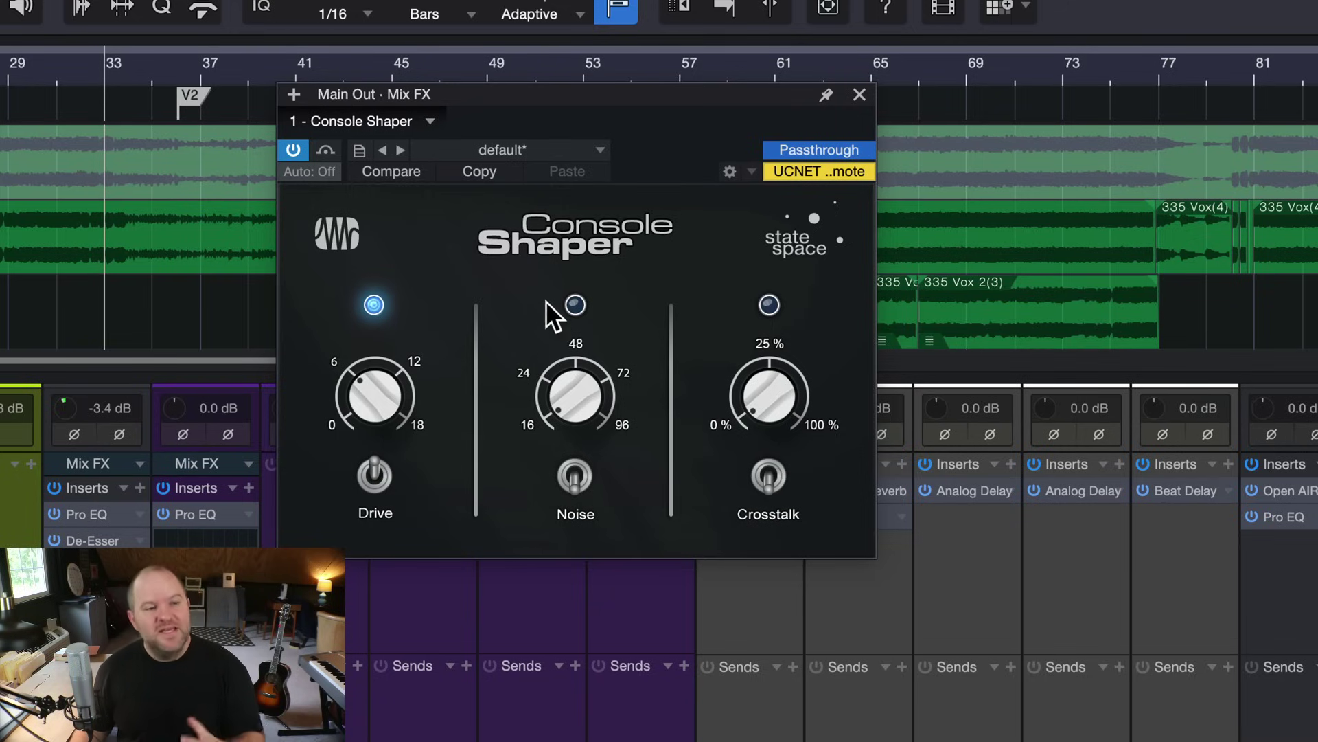
mouse_move(382, 376)
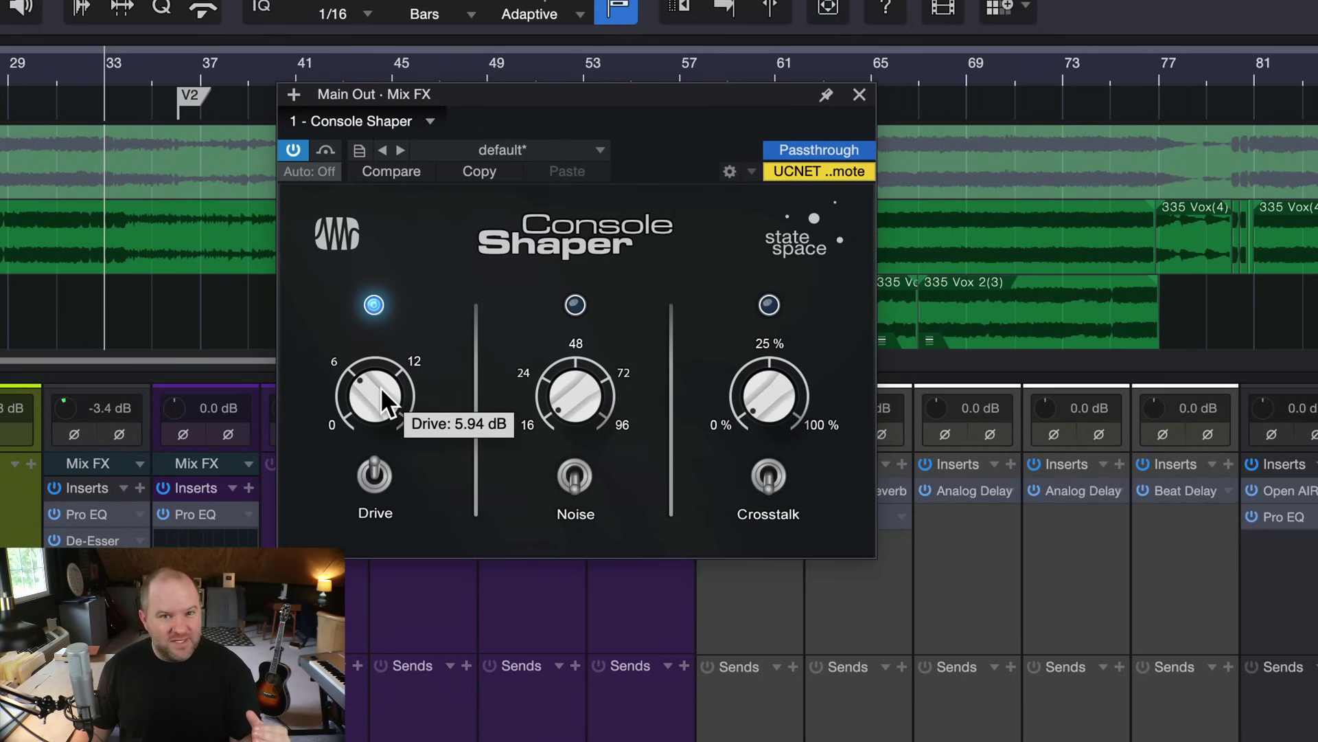
mouse_move(382, 388)
left_mouse_down()
mouse_move(371, 417)
mouse_move(374, 303)
mouse_move(373, 388)
left_mouse_up()
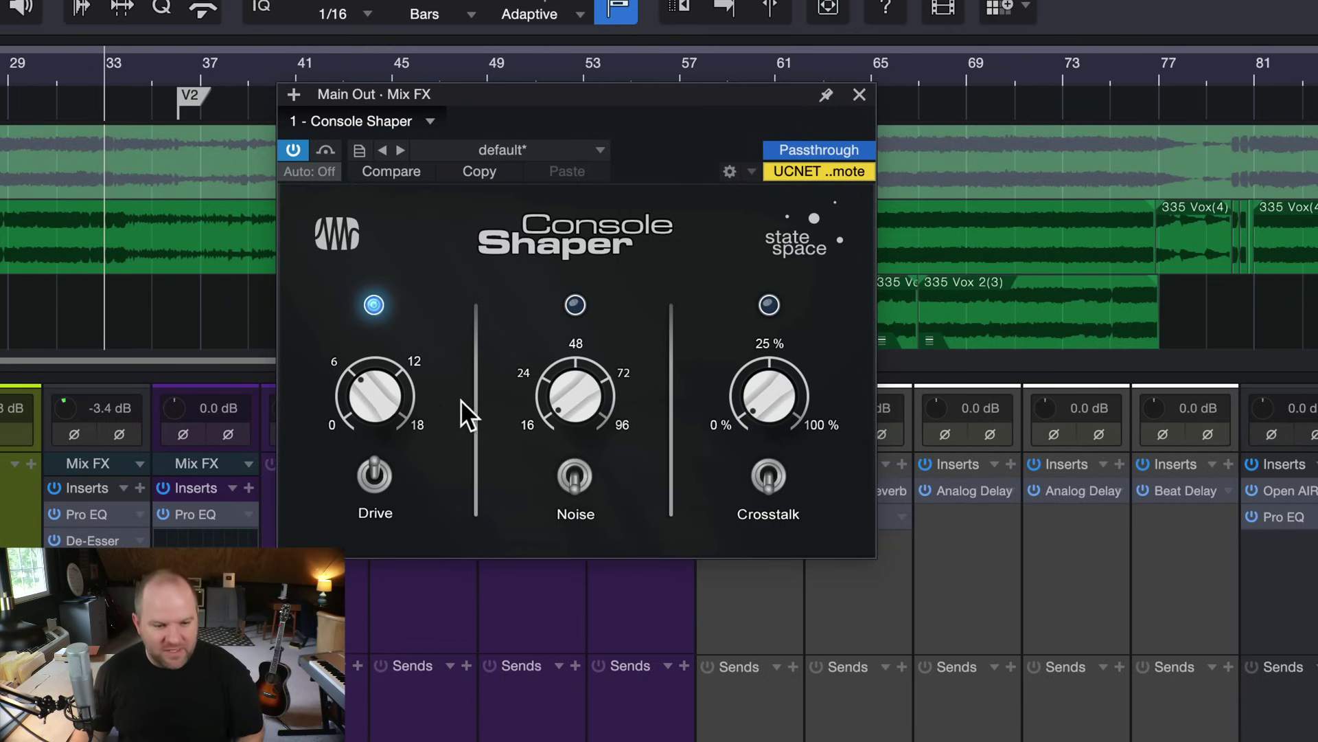
Briefly toggle Noise, switch Crosstalk on, and start playback of the song.
left_click(576, 478)
left_click(578, 481)
left_click(775, 471)
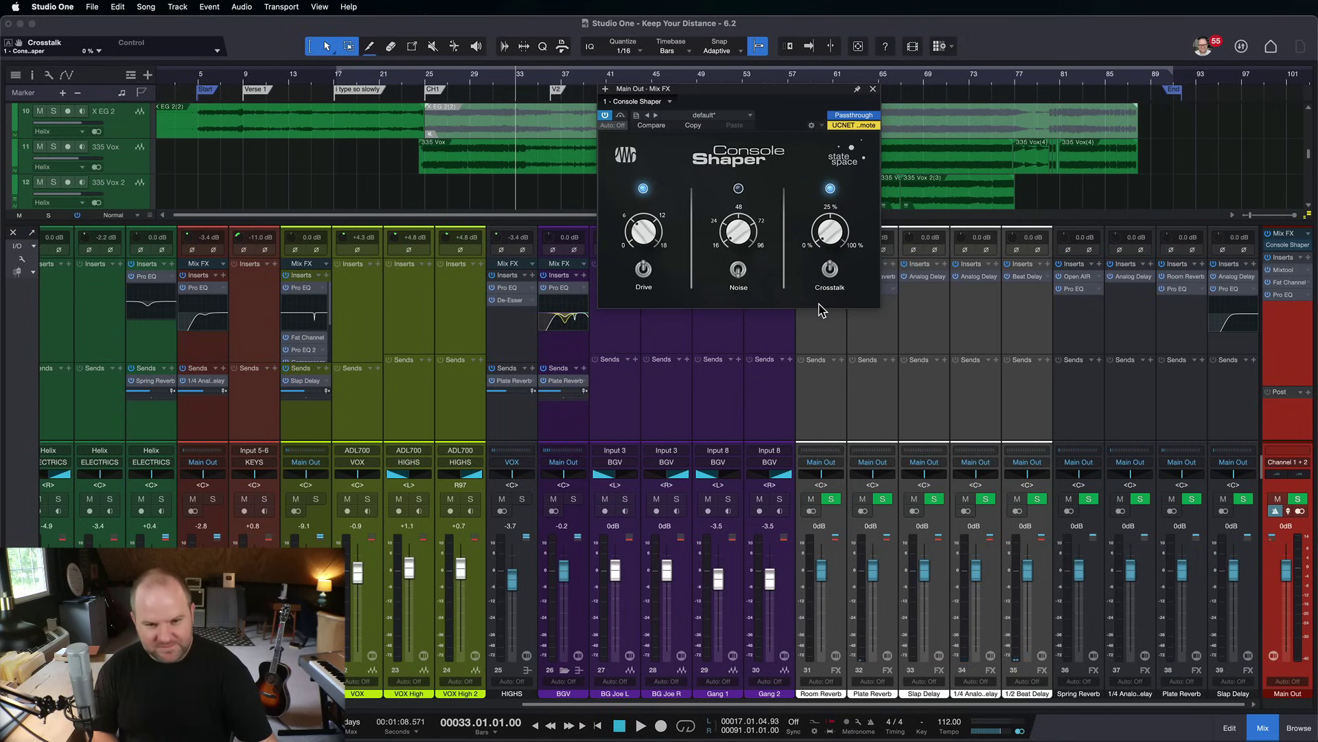
key("space")
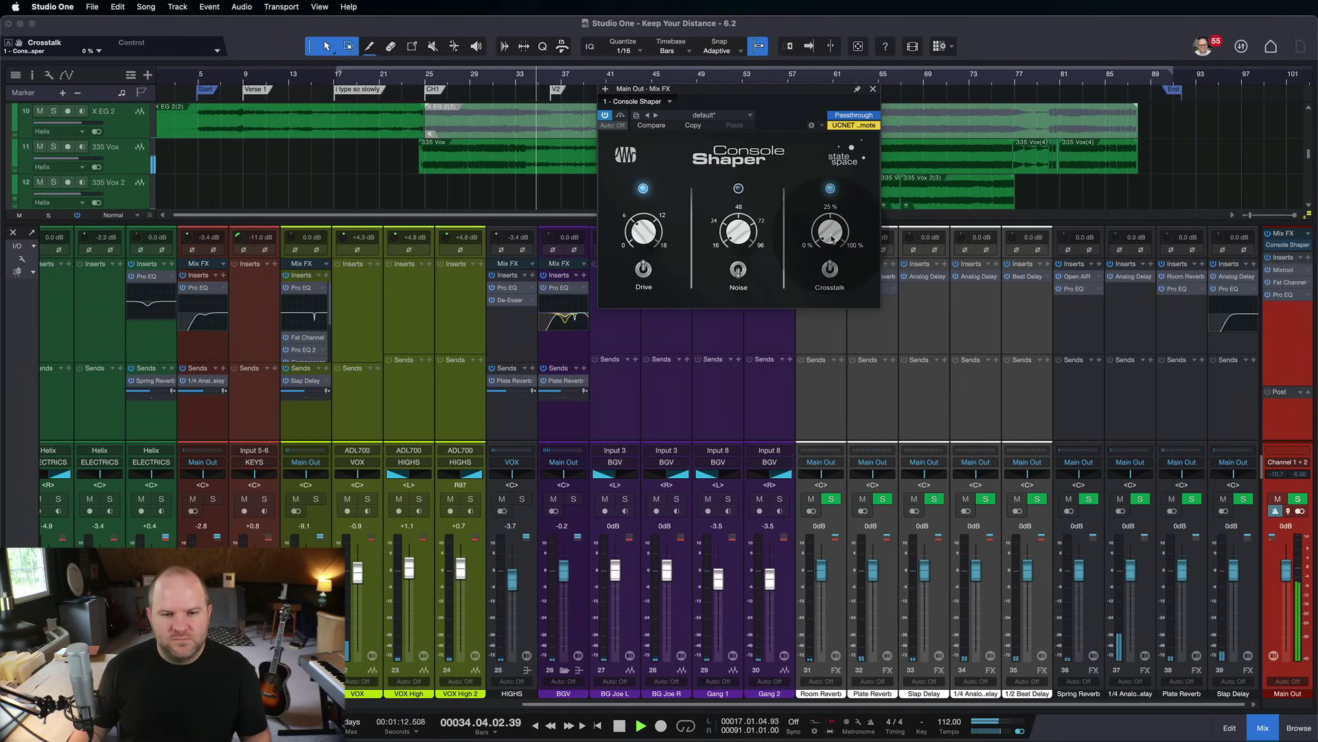
Lower Crosstalk from 100 % to 14 %, compare it bypassed, then stop playback.
left_click_drag(830, 224, 830, 165)
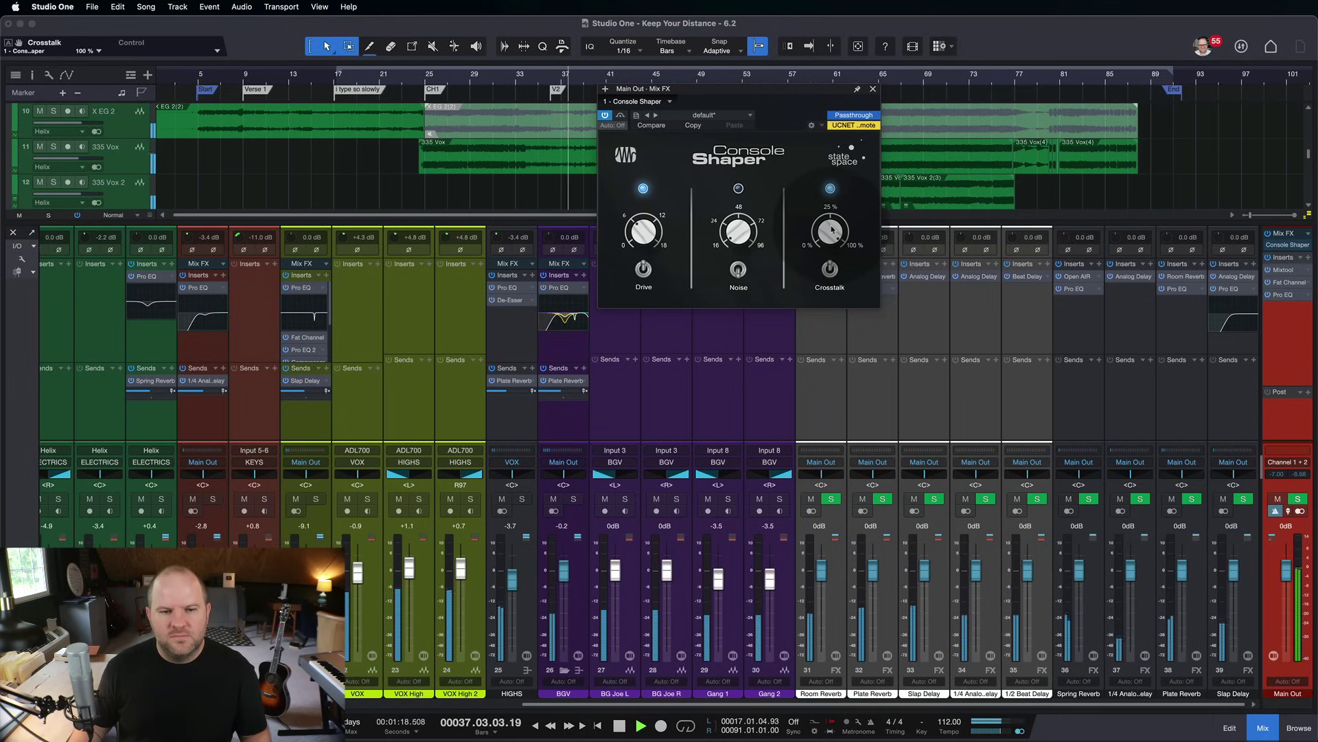
mouse_move(833, 232)
left_click_drag(832, 233, 829, 261)
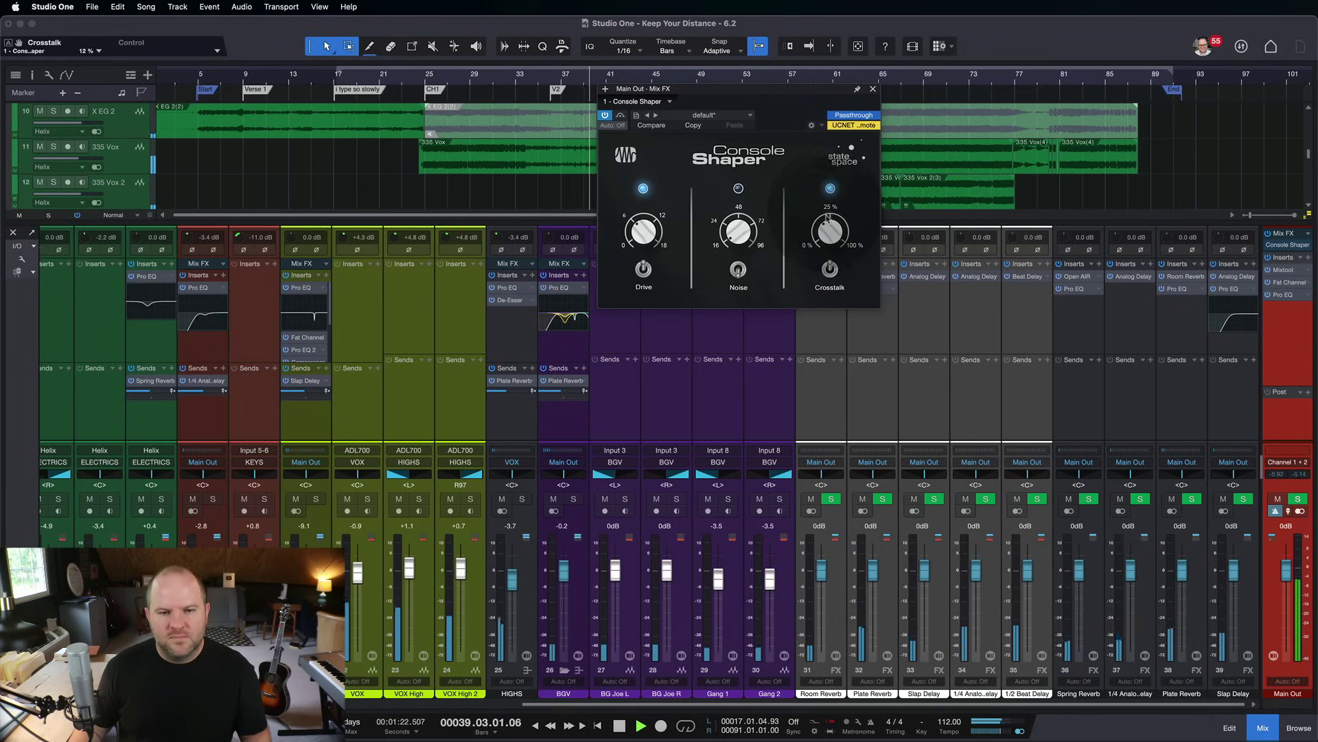
left_click_drag(828, 223, 827, 218)
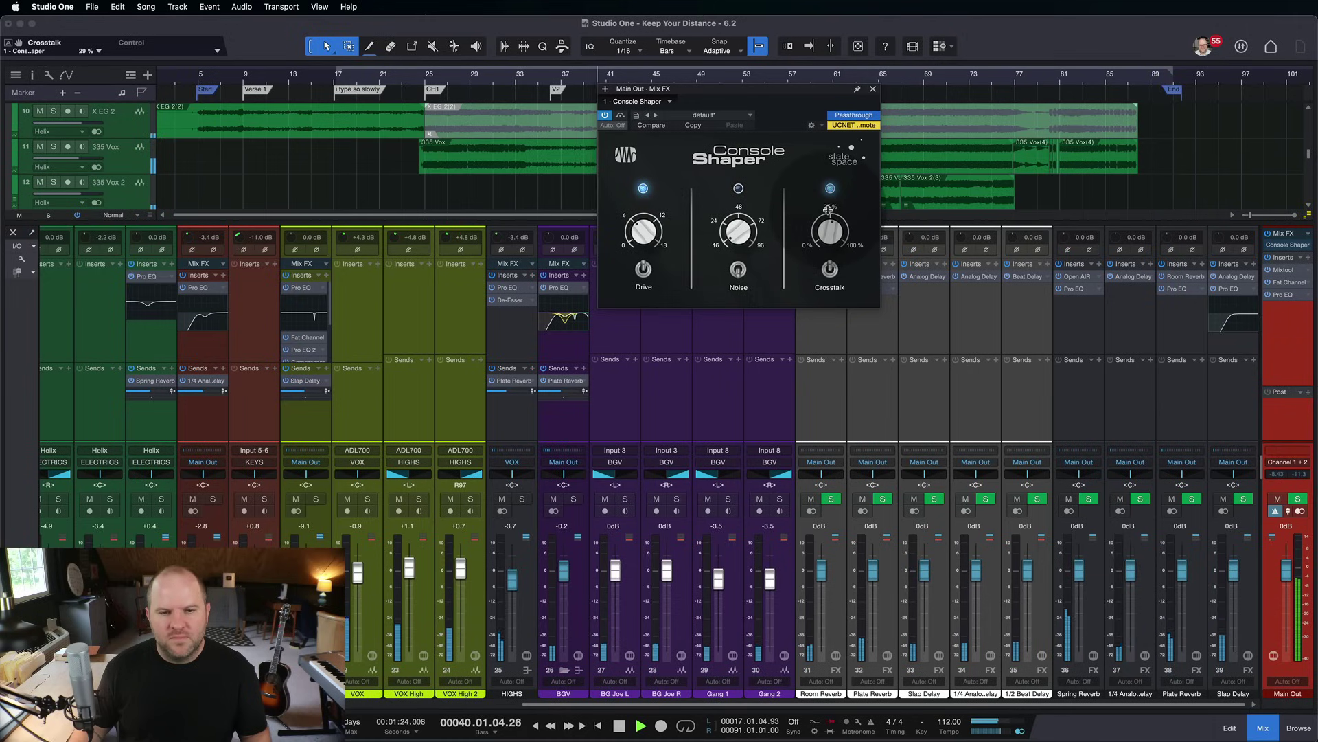
left_click(831, 270)
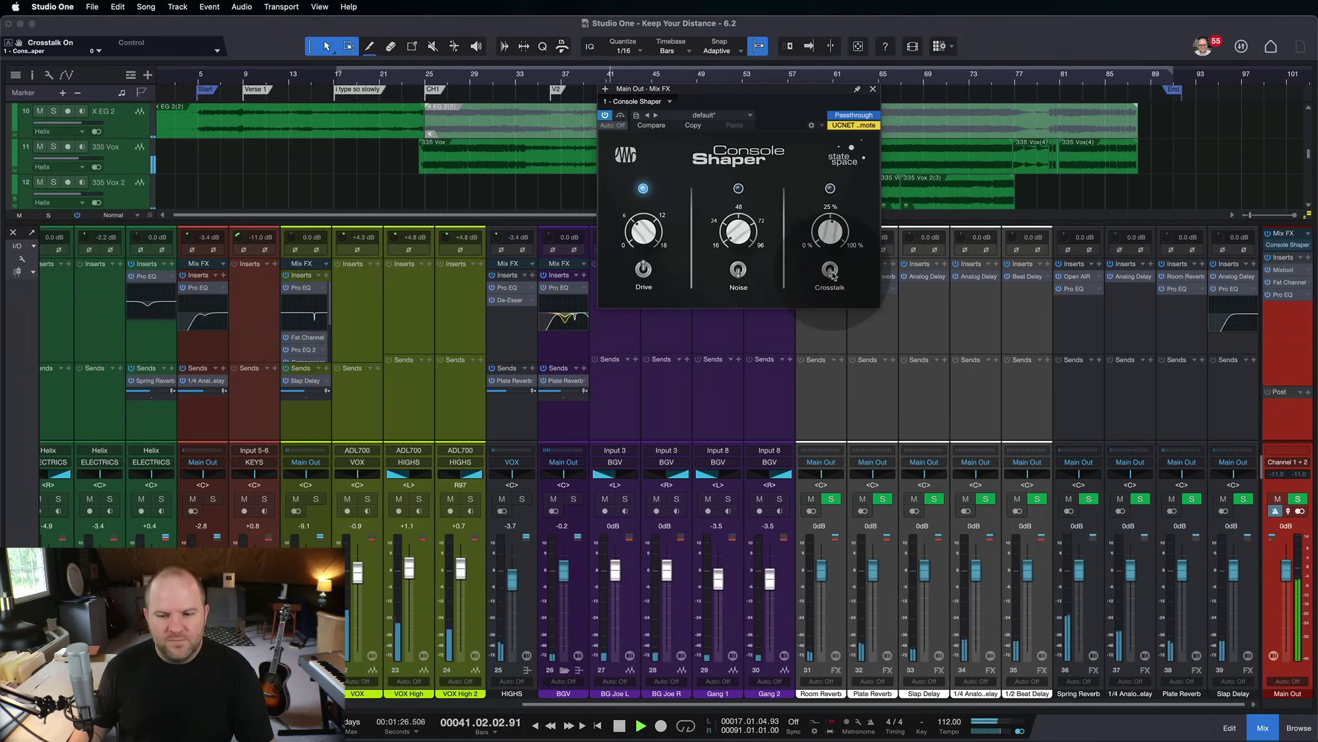
left_click(831, 269)
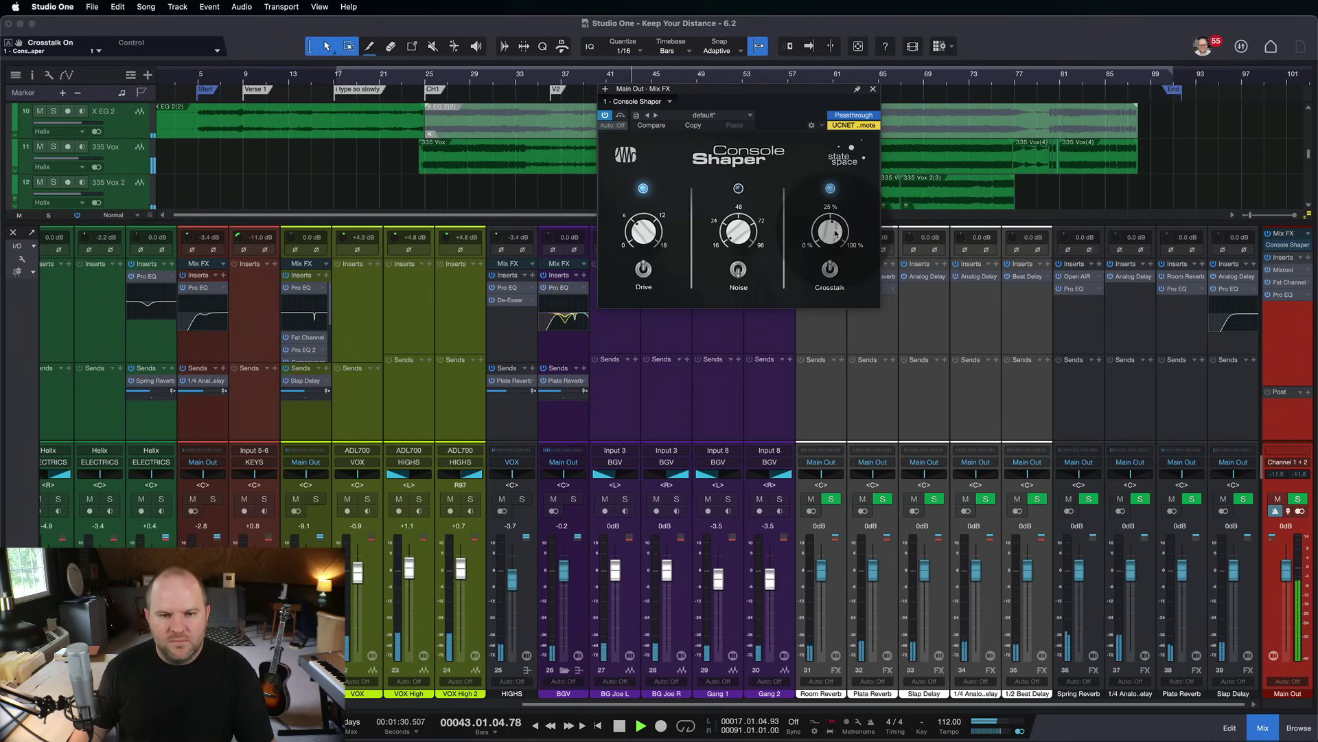
key("space")
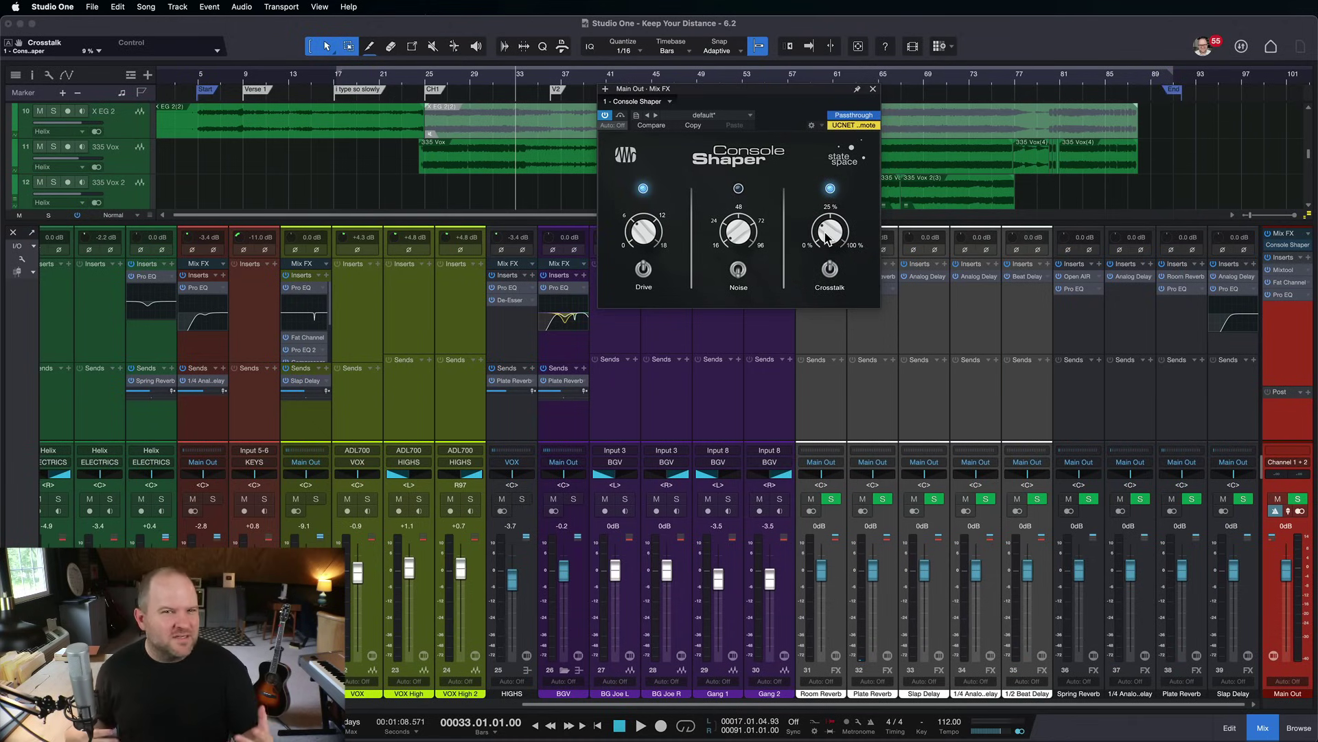
left_click(830, 269)
left_click(830, 269)
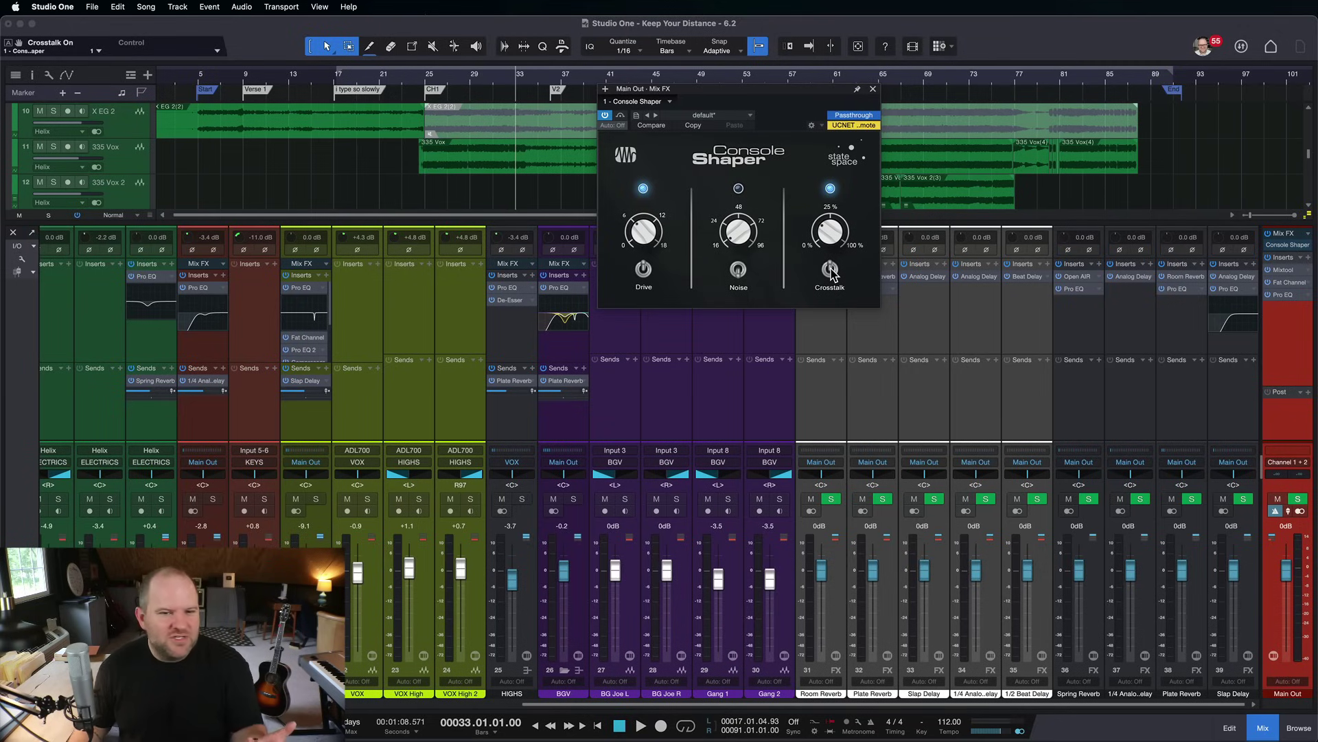
Close Console Shaper and load Alpine Desk as the Main Out Mix FX, centring its window.
left_click(872, 90)
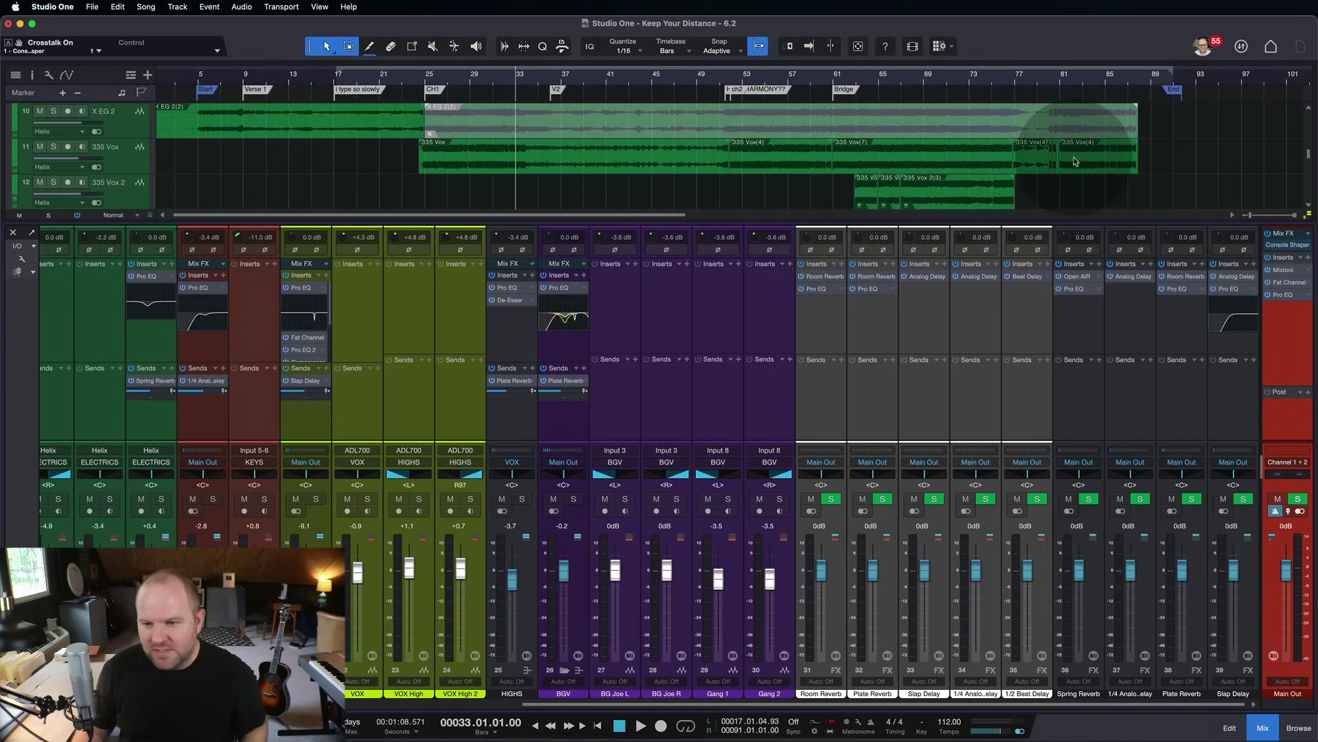
left_click(1300, 235)
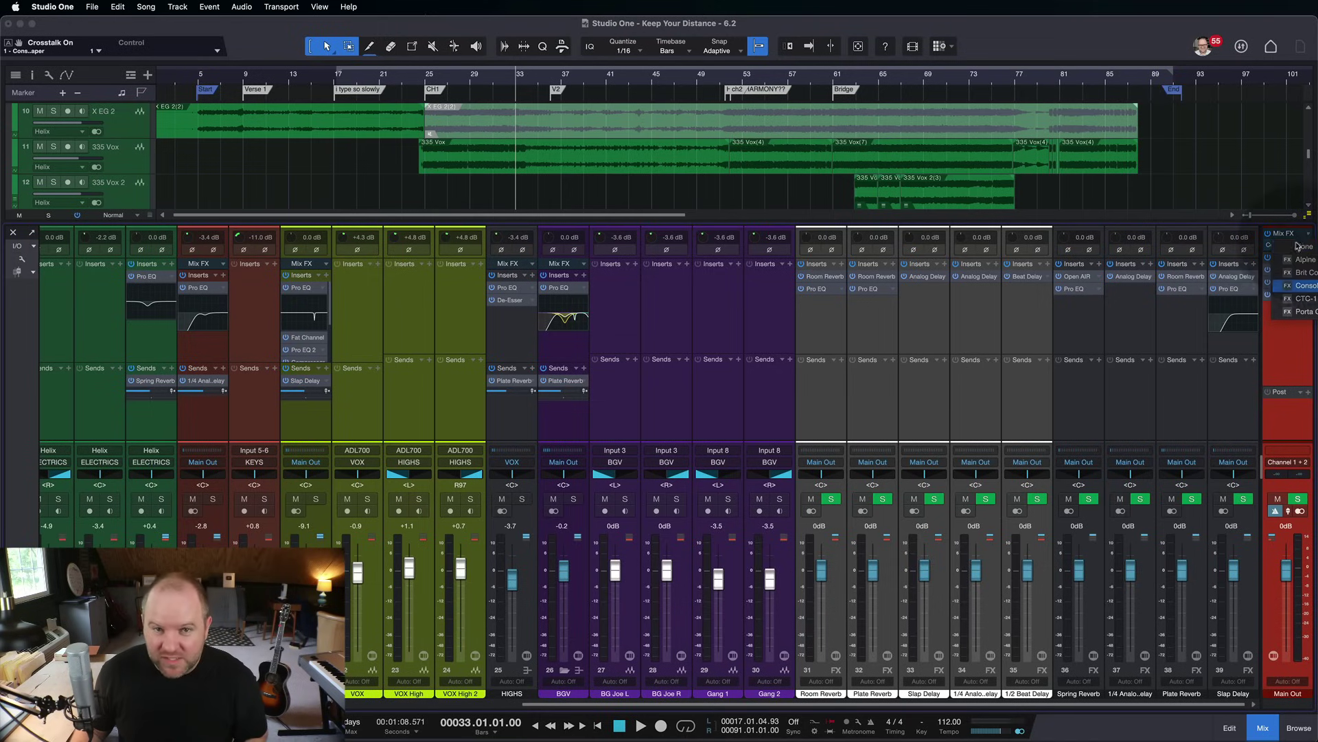
left_click(1300, 260)
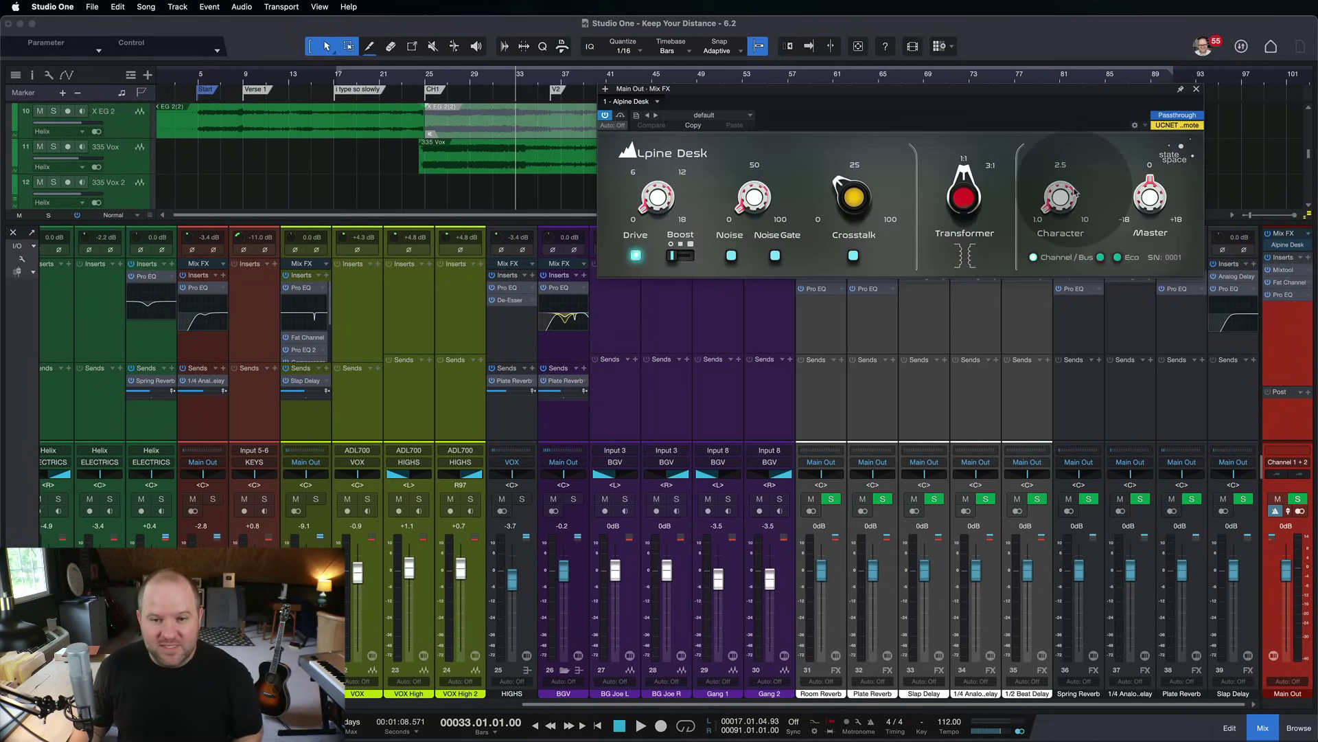
left_click_drag(965, 89, 853, 119)
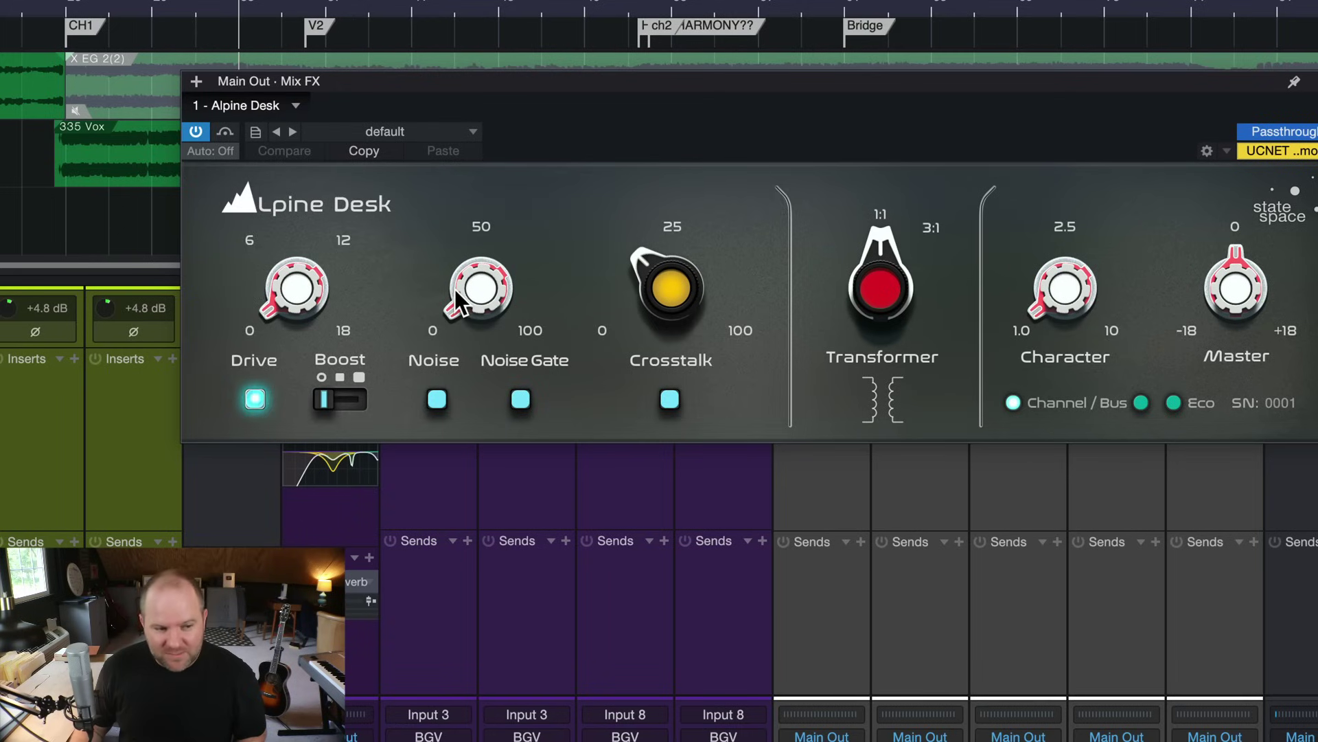
Flip Alpine Desk's Transformer between 1:1 and 3:1 twice, ending on 1:1.
left_click(875, 279)
left_click(875, 278)
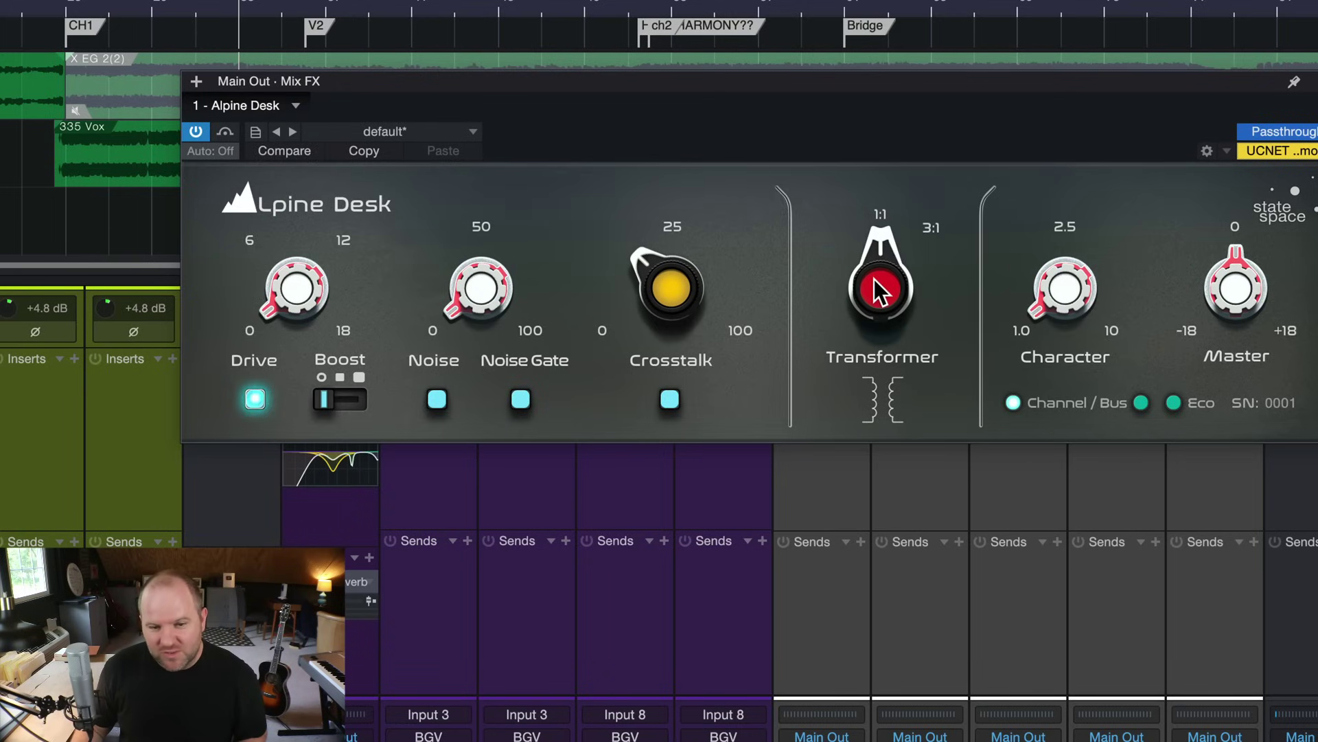
left_click(884, 261)
left_click(884, 261)
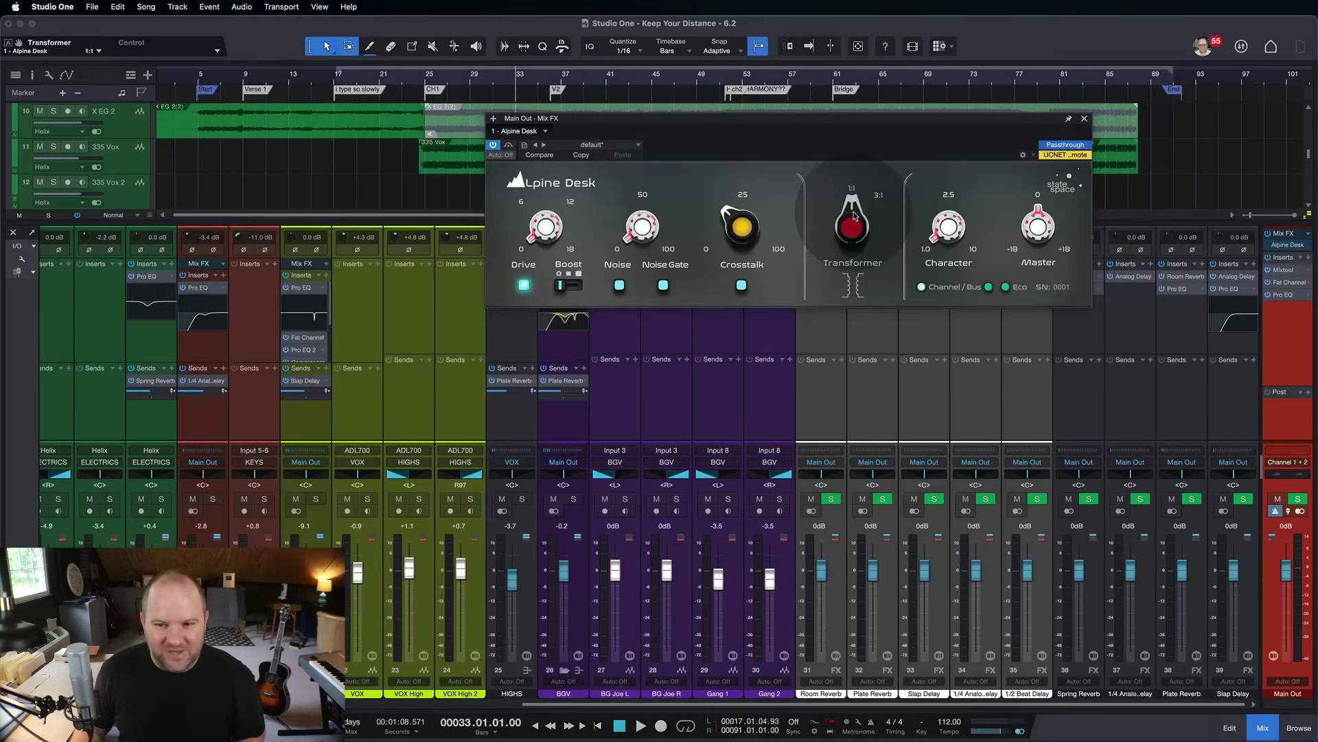
left_click(1285, 233)
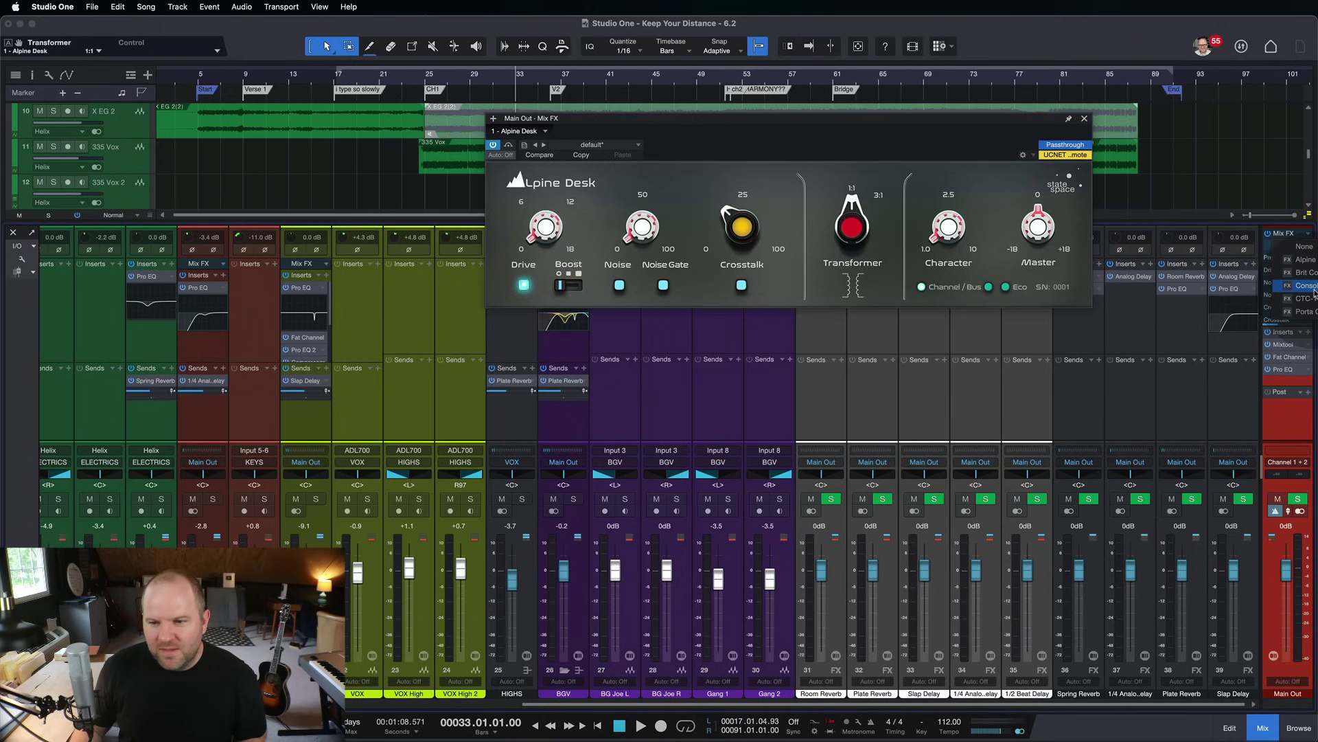
Load Brit Console and try its Harmonics settings, then adjust the CTC-1 Drive amount.
left_click(1303, 272)
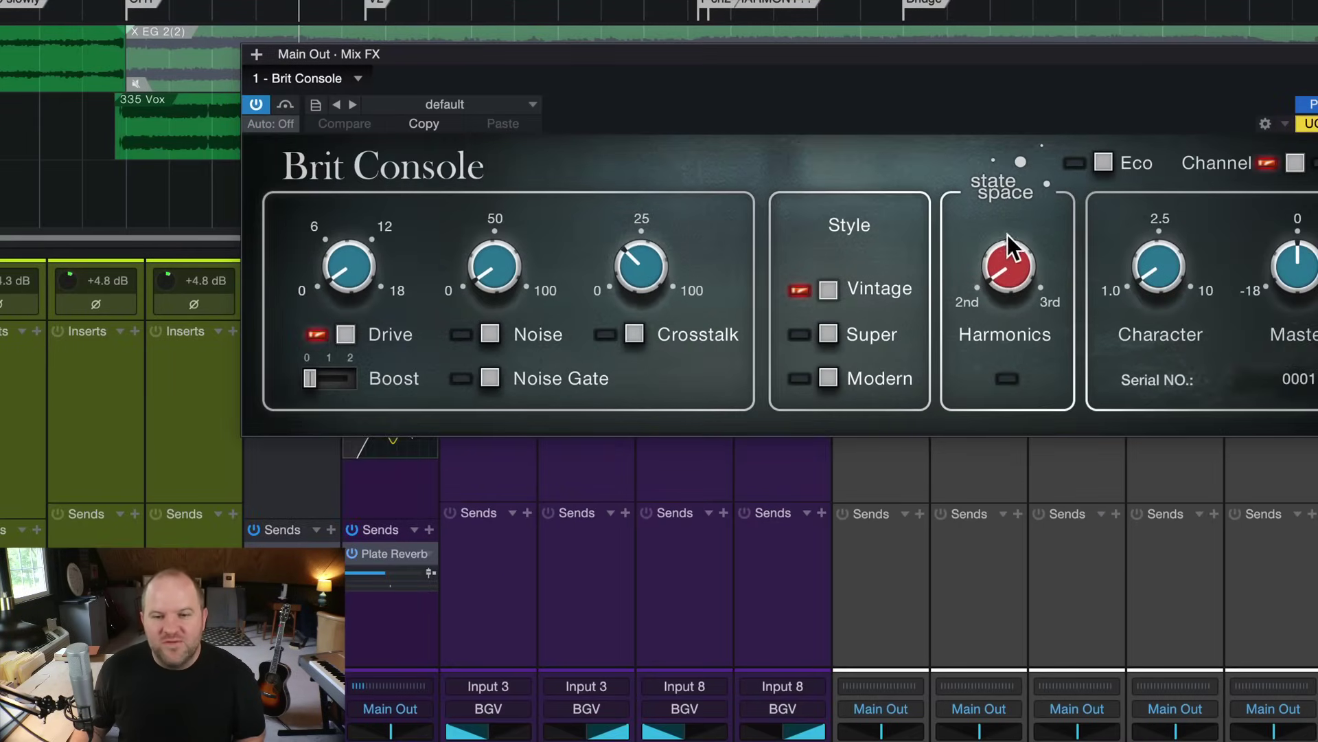
left_click_drag(1007, 233, 1050, 358)
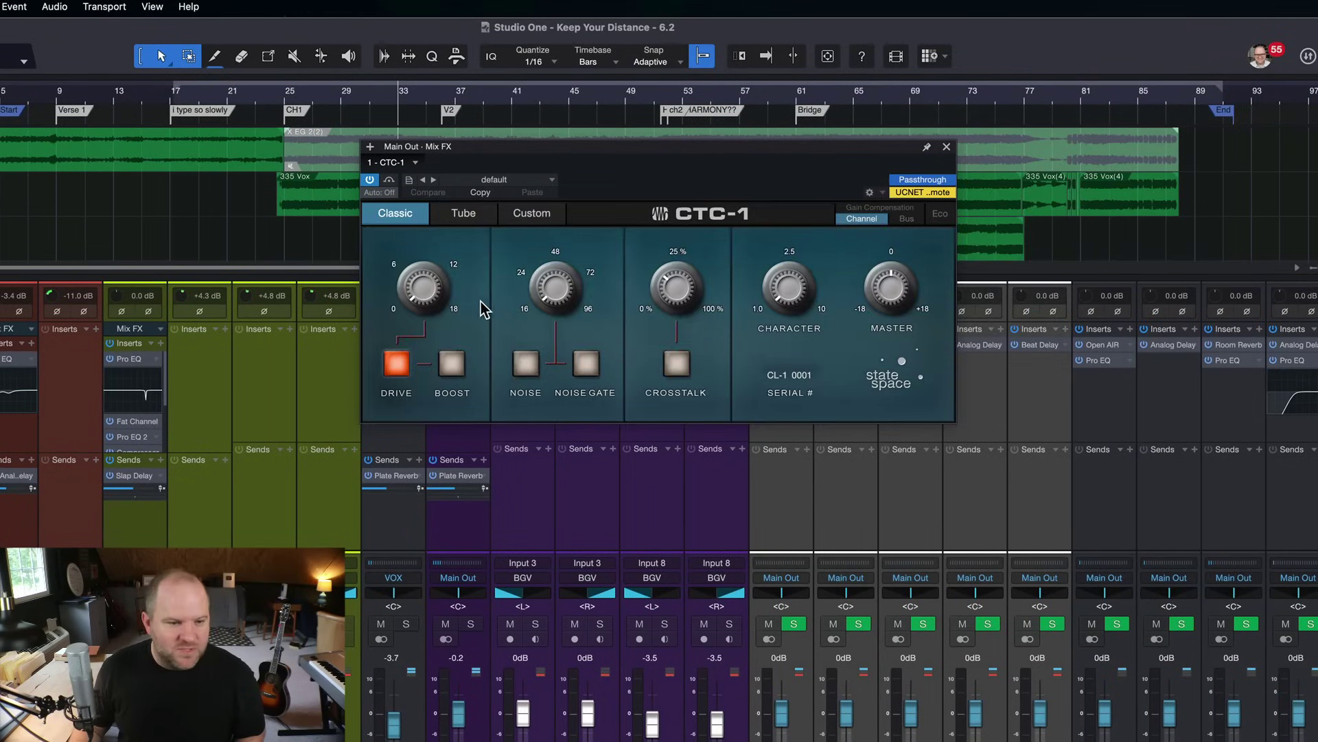
left_click_drag(449, 245, 448, 274)
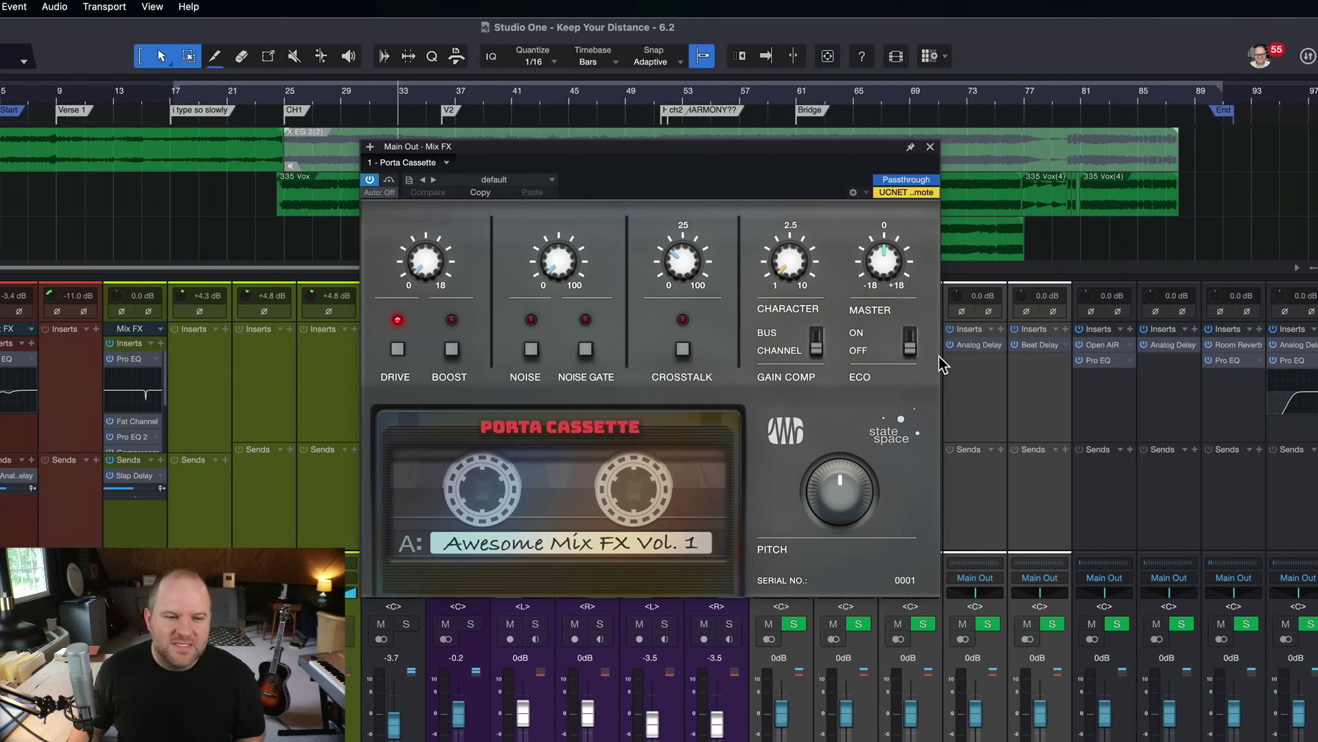
Raise the Porta Cassette Drive in two moves, then raise its Pitch.
left_click_drag(415, 289, 404, 151)
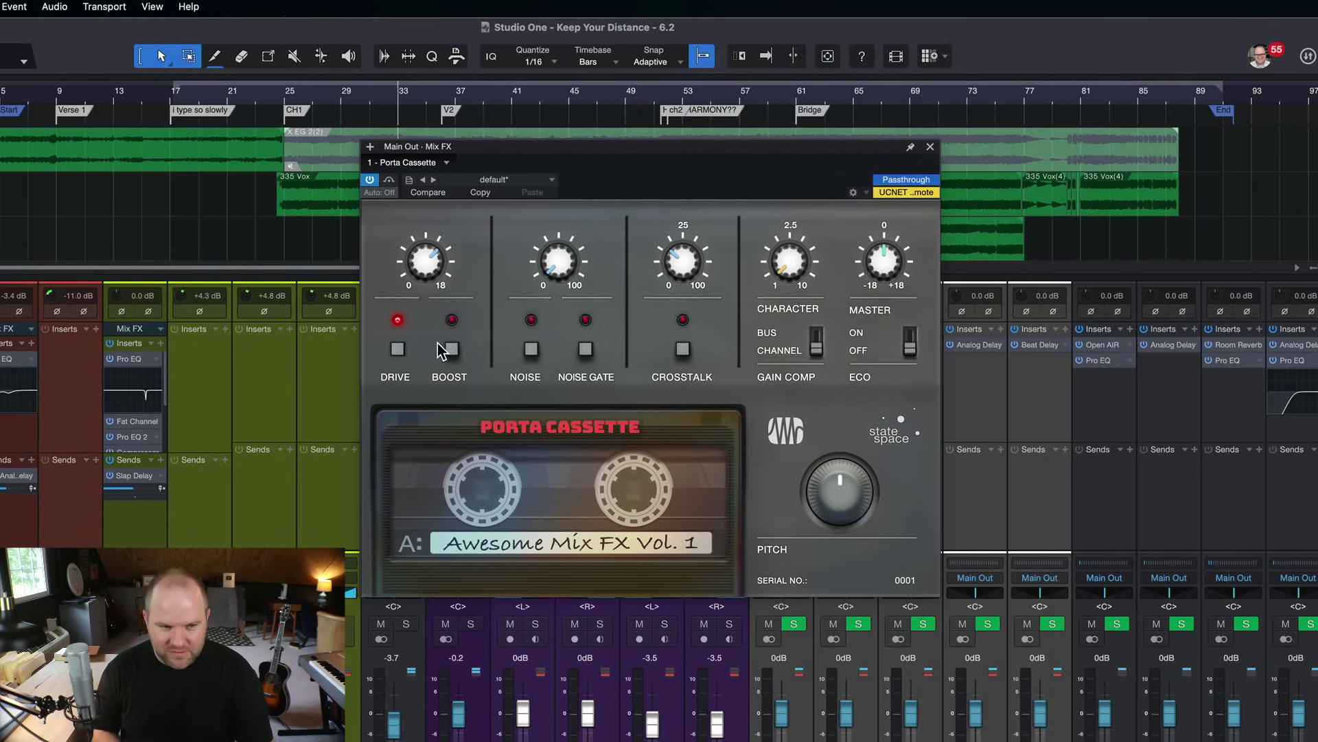
left_click_drag(424, 265, 420, 240)
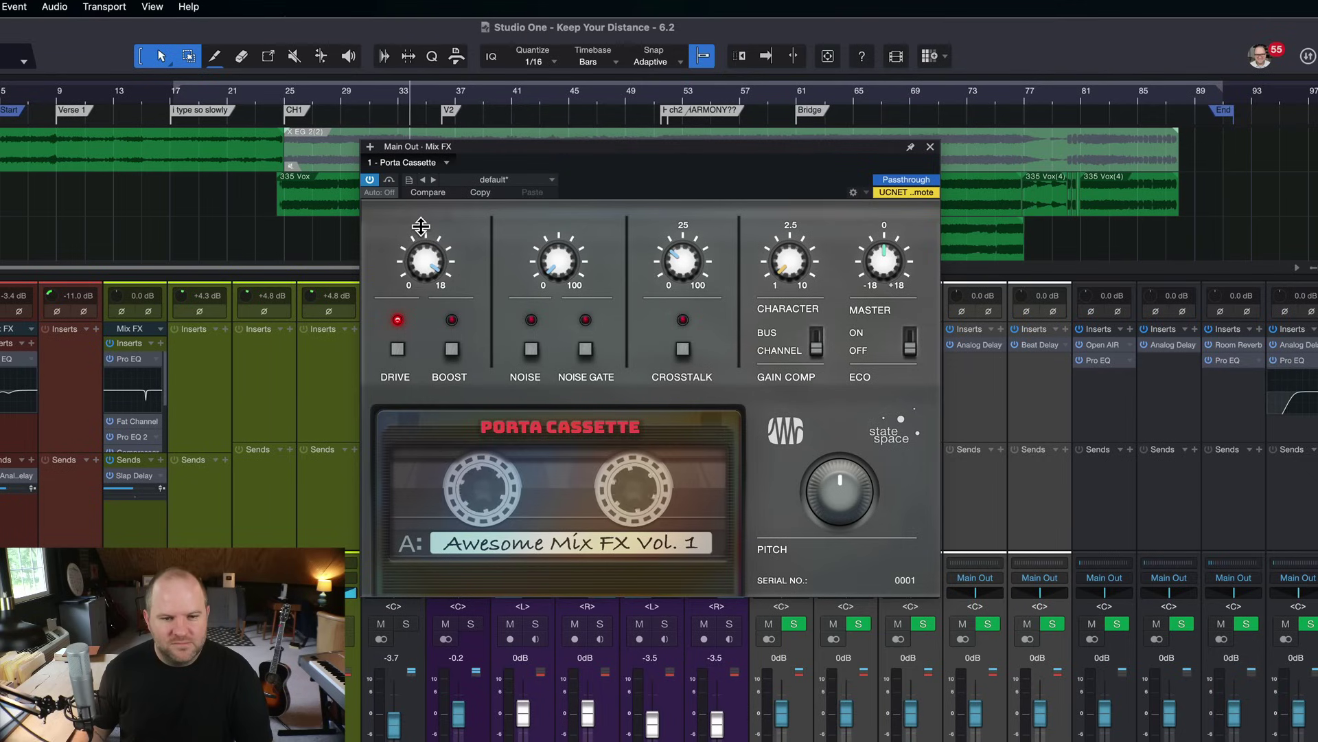
left_click_drag(839, 512, 797, 587)
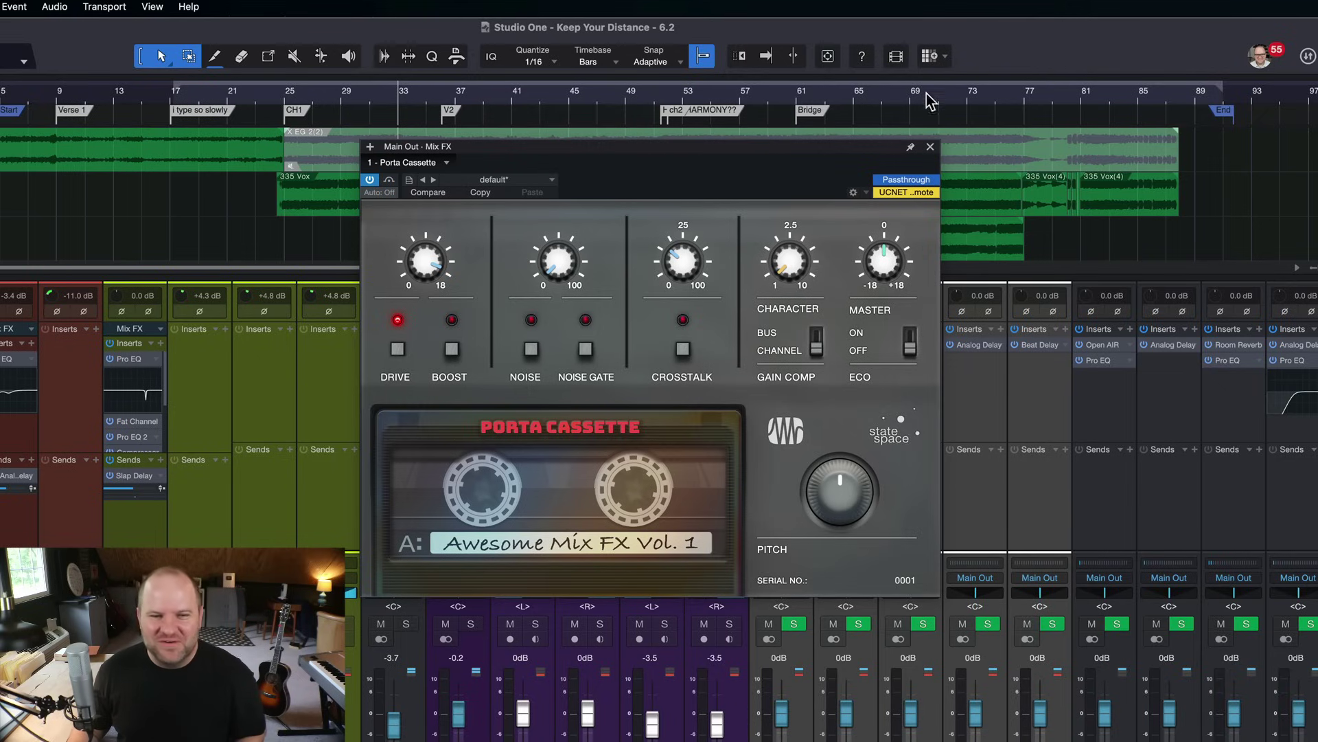
left_click(931, 146)
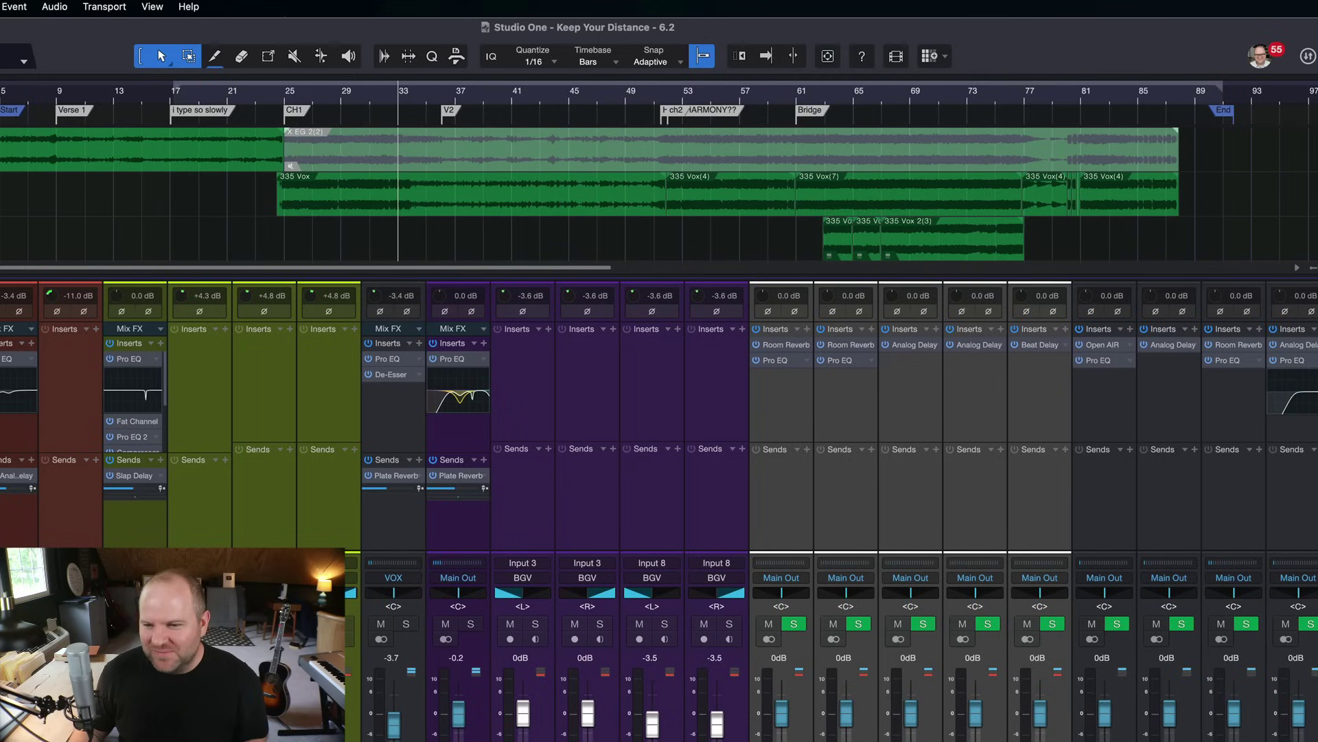